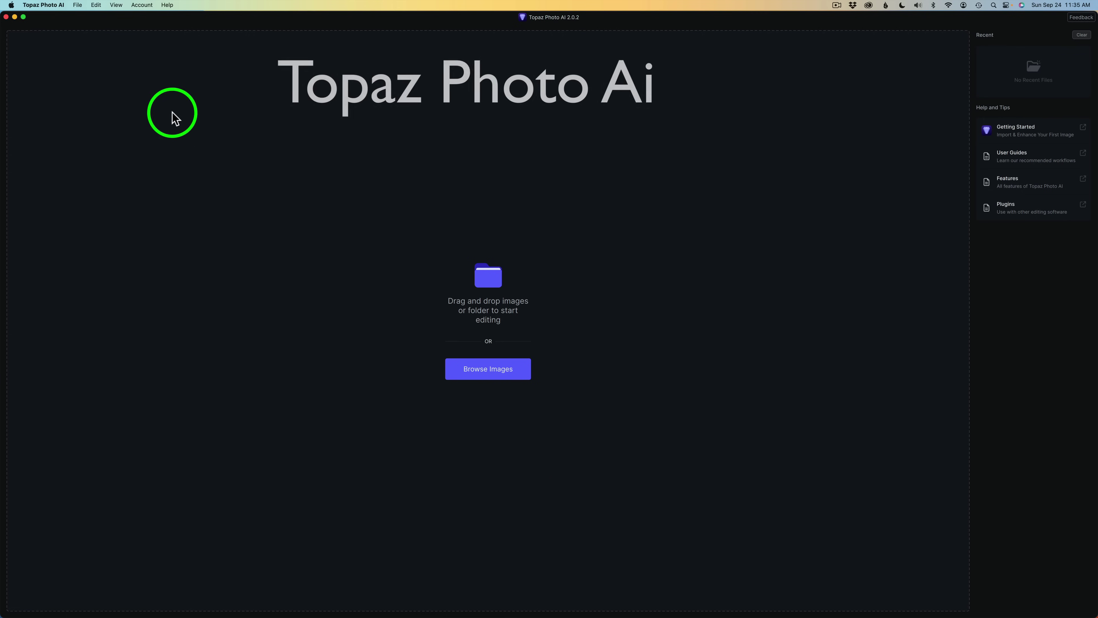
# From the forum's releases list, open the 'Topaz Photo AI 2.0.2' topic and scroll through its replies.
pyautogui.click(167, 5)
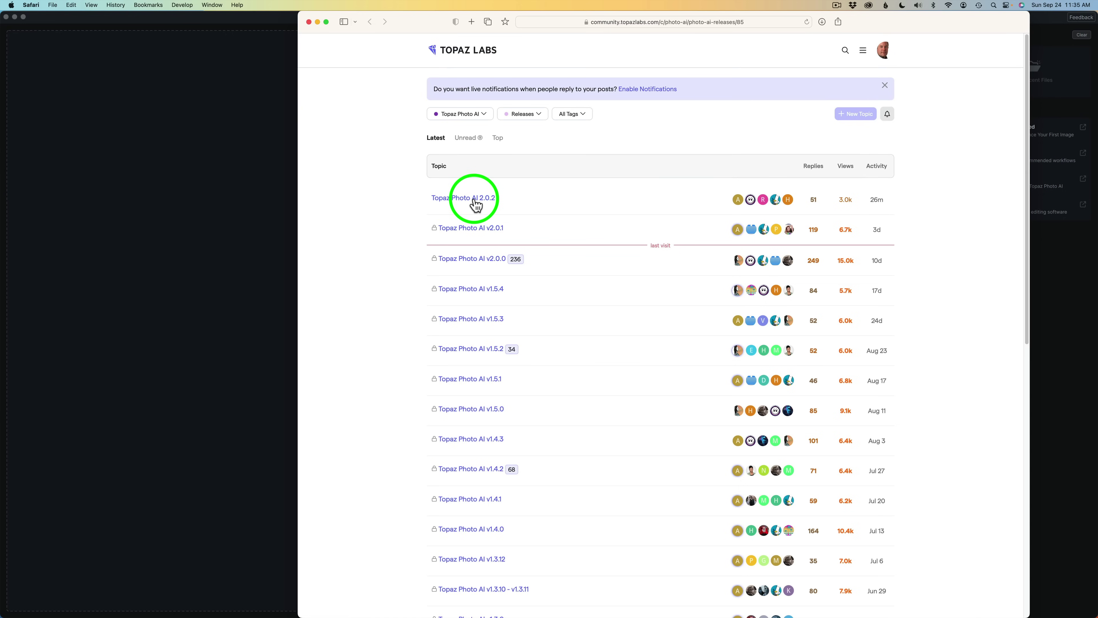
pyautogui.click(475, 201)
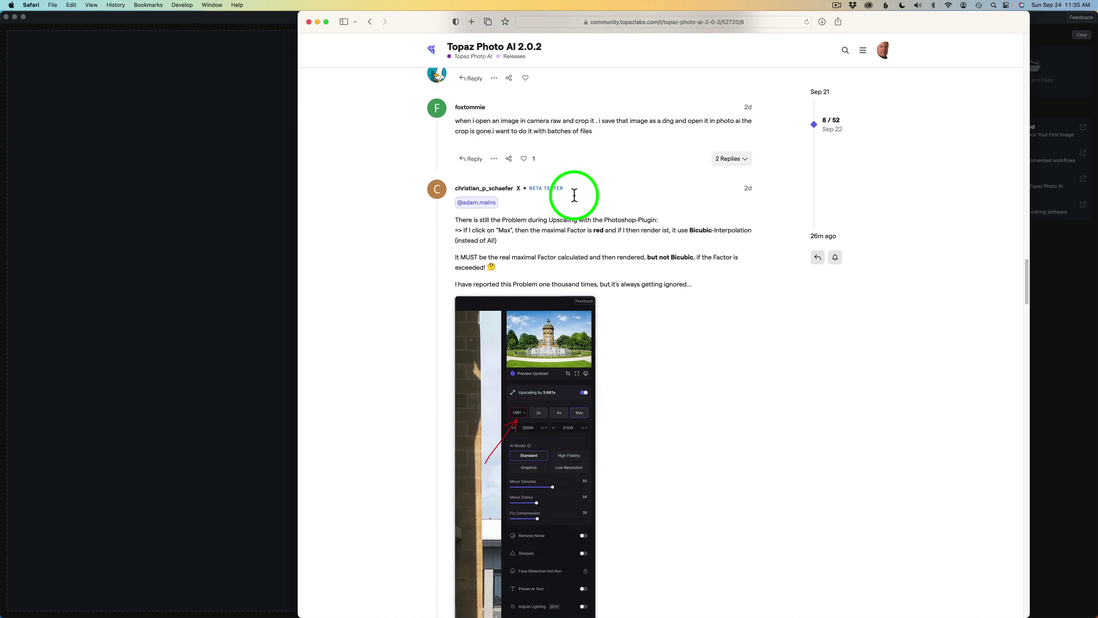
pyautogui.scroll(20, 575, 201)
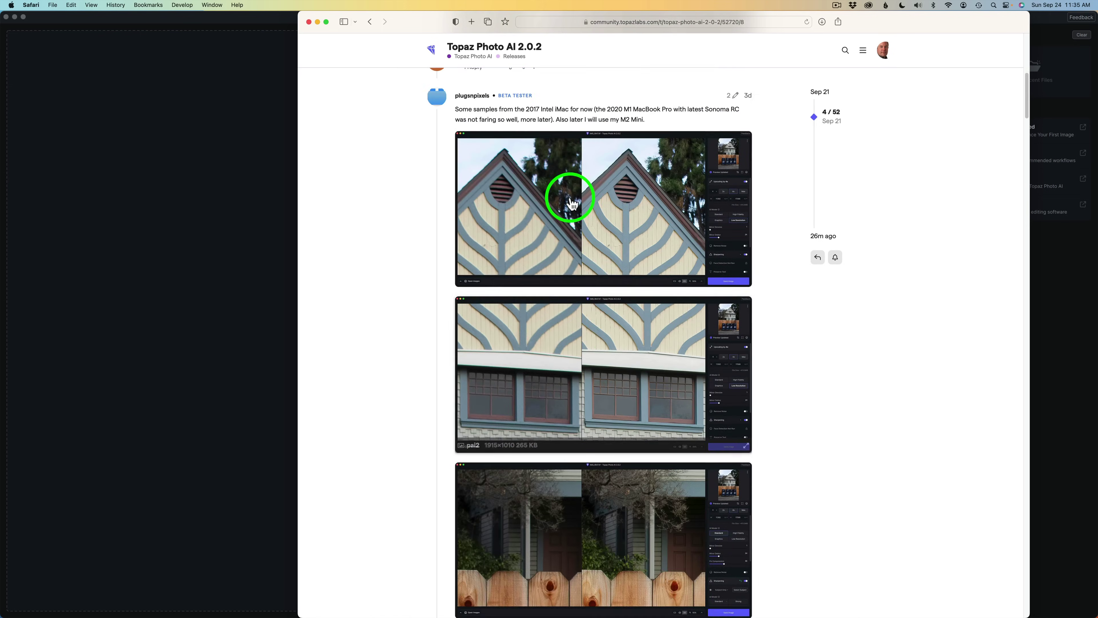
# Scroll up to the first post, which says RAW previews and exports now use the Adobe DNG SDK.
pyautogui.scroll(20, 572, 203)
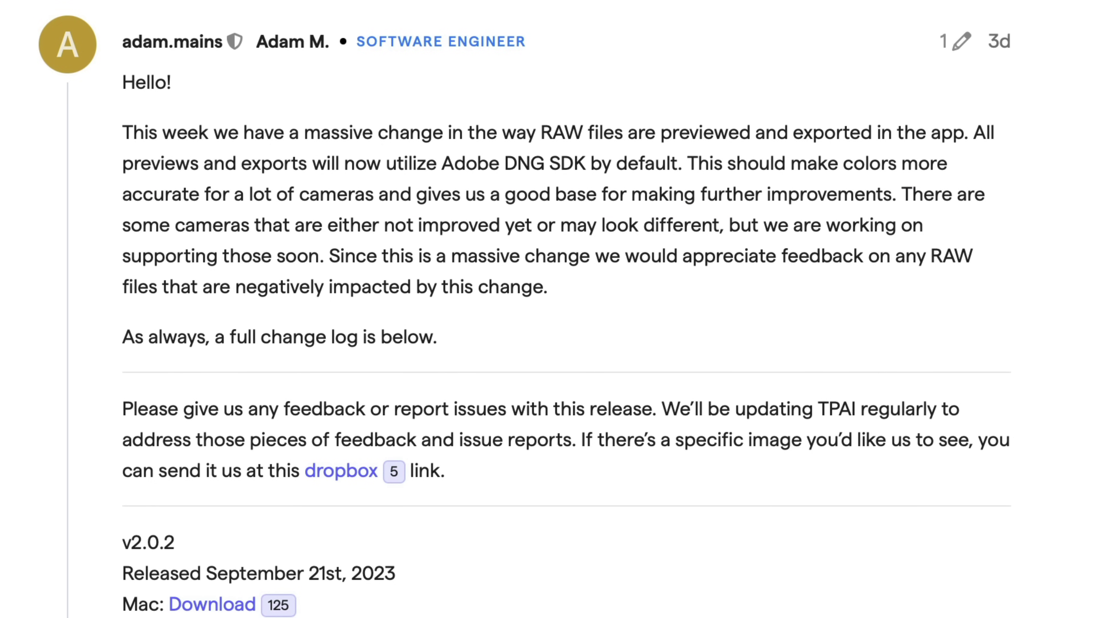
# Scroll down to the 'Changes since 2.0.1' list in the 2.0.2 release post.
pyautogui.scroll(-10, 549, 309)
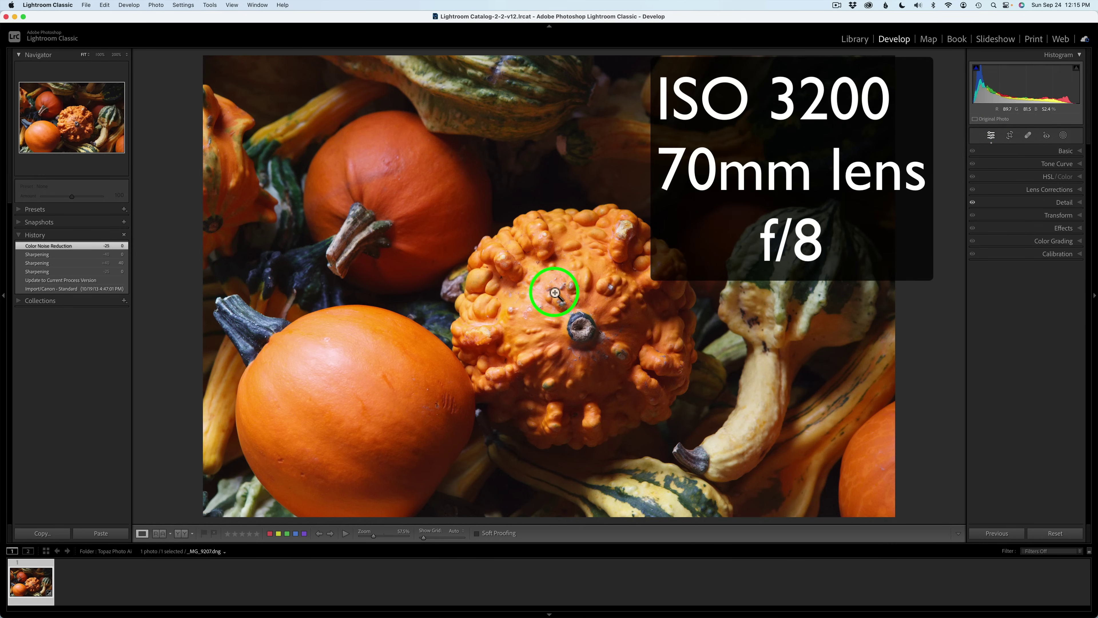
pyautogui.click(543, 237)
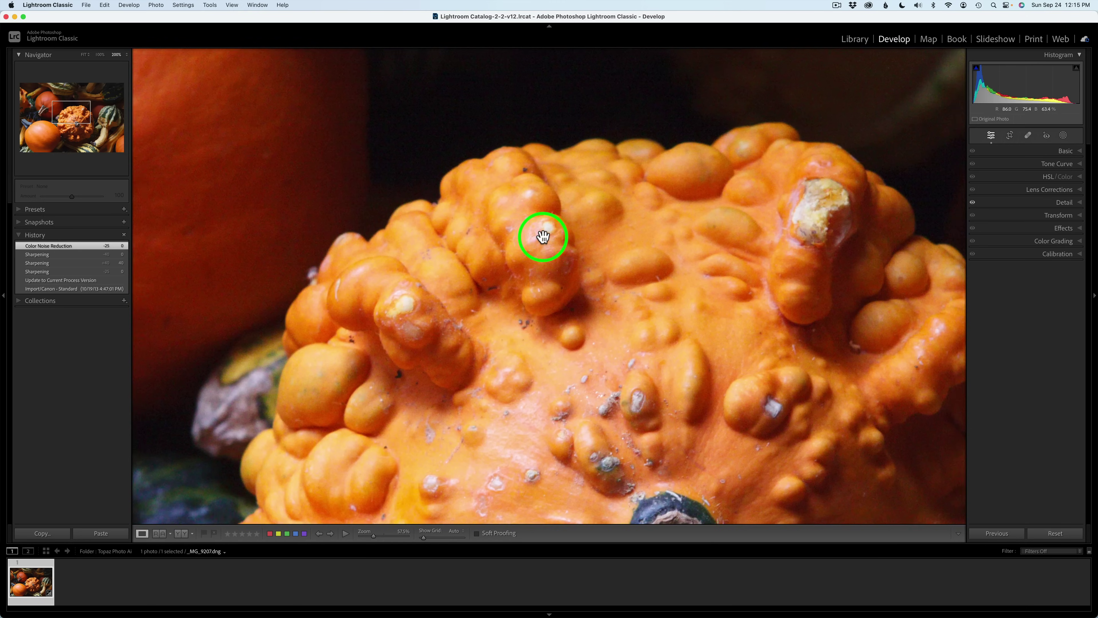
pyautogui.moveTo(483, 221); pyautogui.dragTo(750, 326)
pyautogui.moveTo(559, 278); pyautogui.dragTo(847, 267)
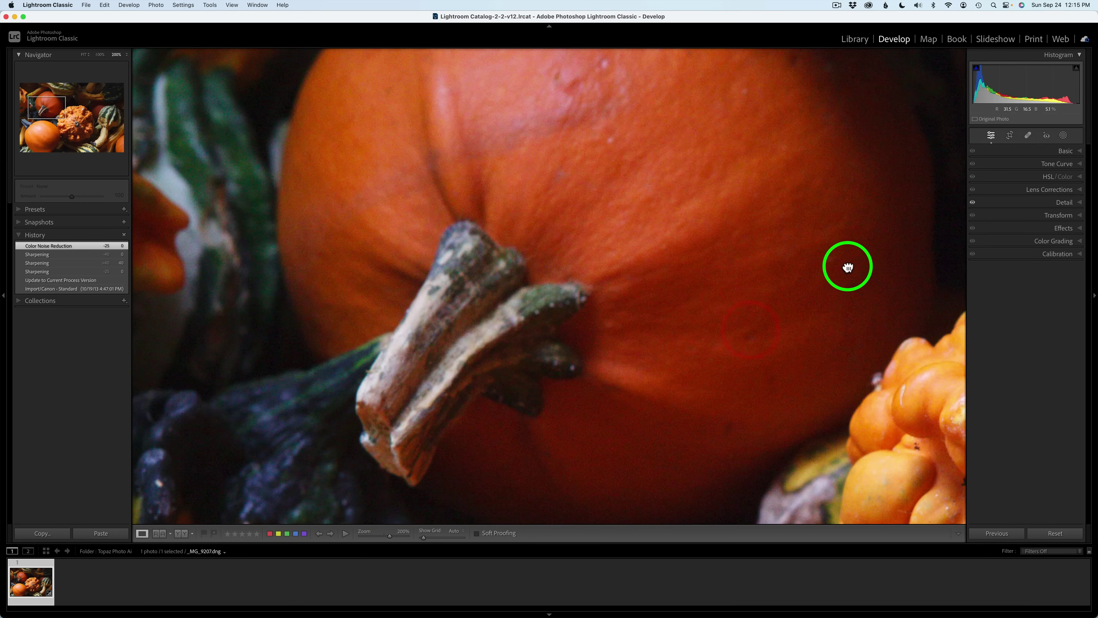
pyautogui.moveTo(497, 290); pyautogui.dragTo(719, 287)
pyautogui.moveTo(523, 277); pyautogui.dragTo(221, 189)
pyautogui.moveTo(643, 272); pyautogui.dragTo(370, 186)
pyautogui.scroll(-2, 535, 240)
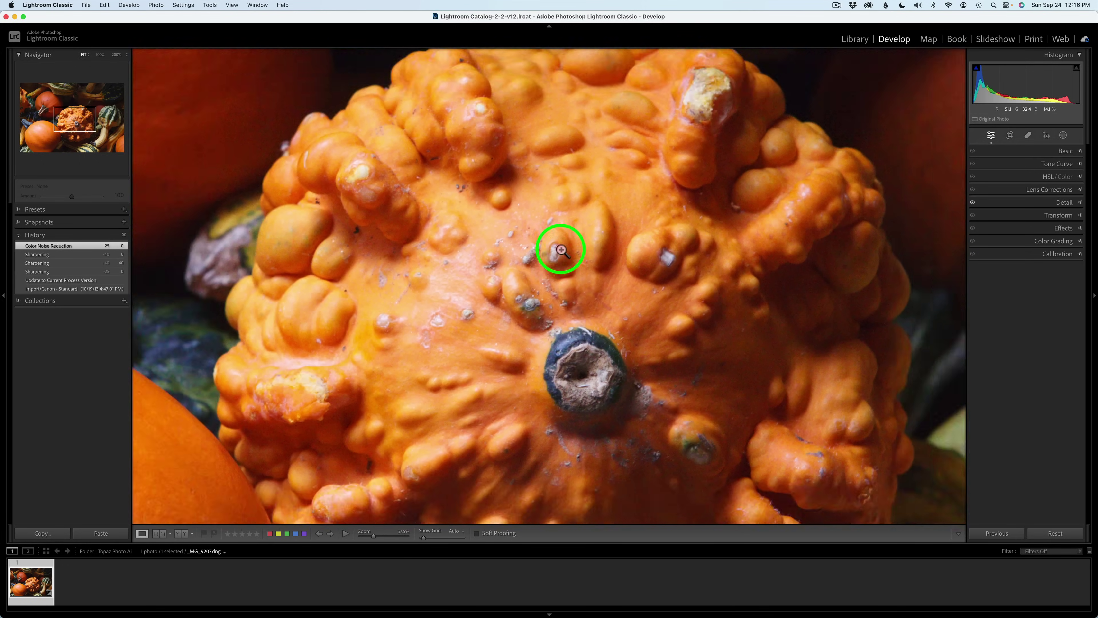
pyautogui.click(561, 249)
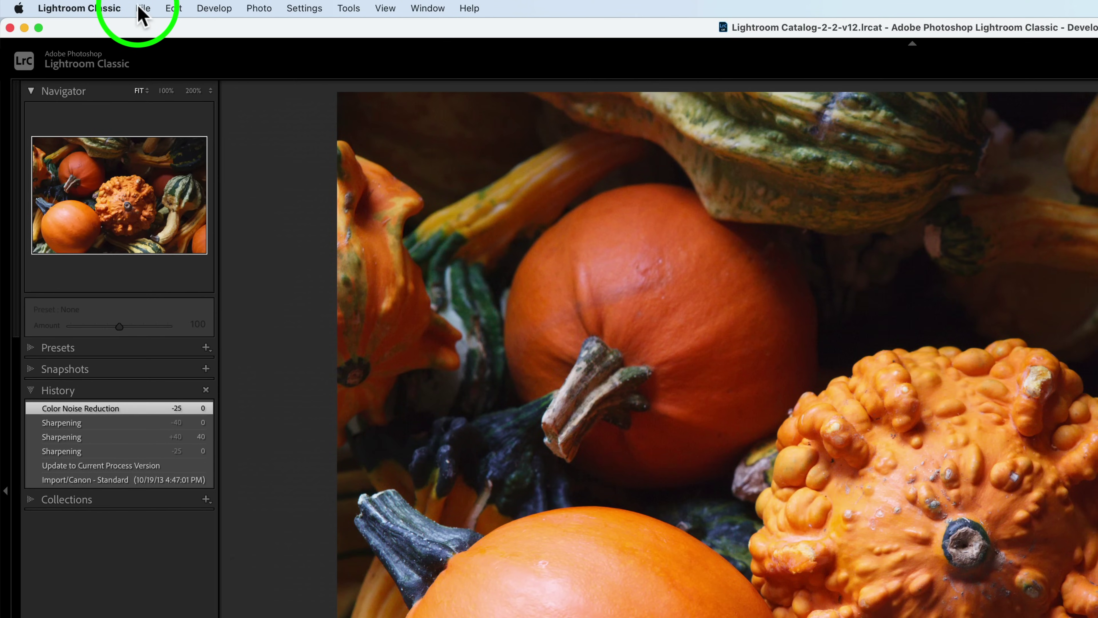
# Send _MG_9207.dng to Topaz Photo AI from File > Plug-in Extras, choosing Edit a Copy.
pyautogui.click(143, 8)
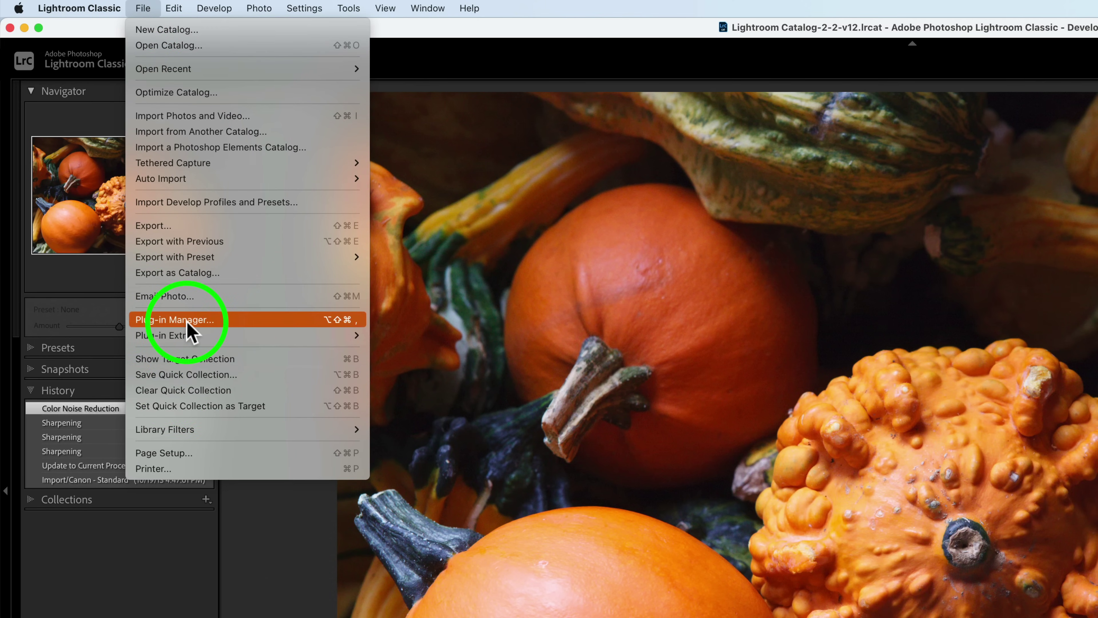
pyautogui.moveTo(189, 342)
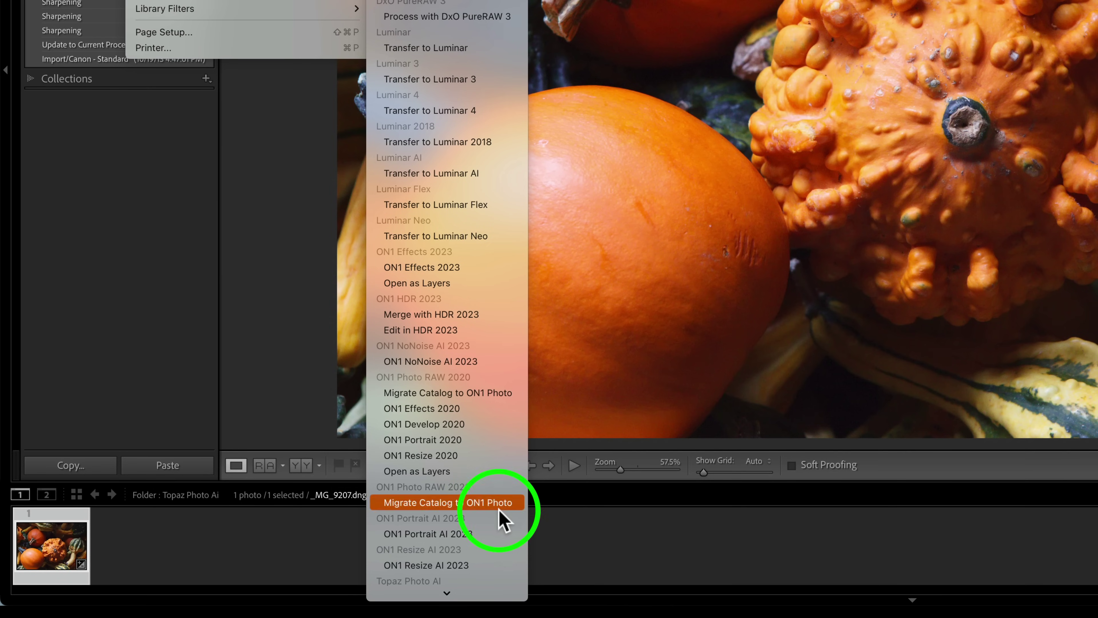
pyautogui.moveTo(490, 595)
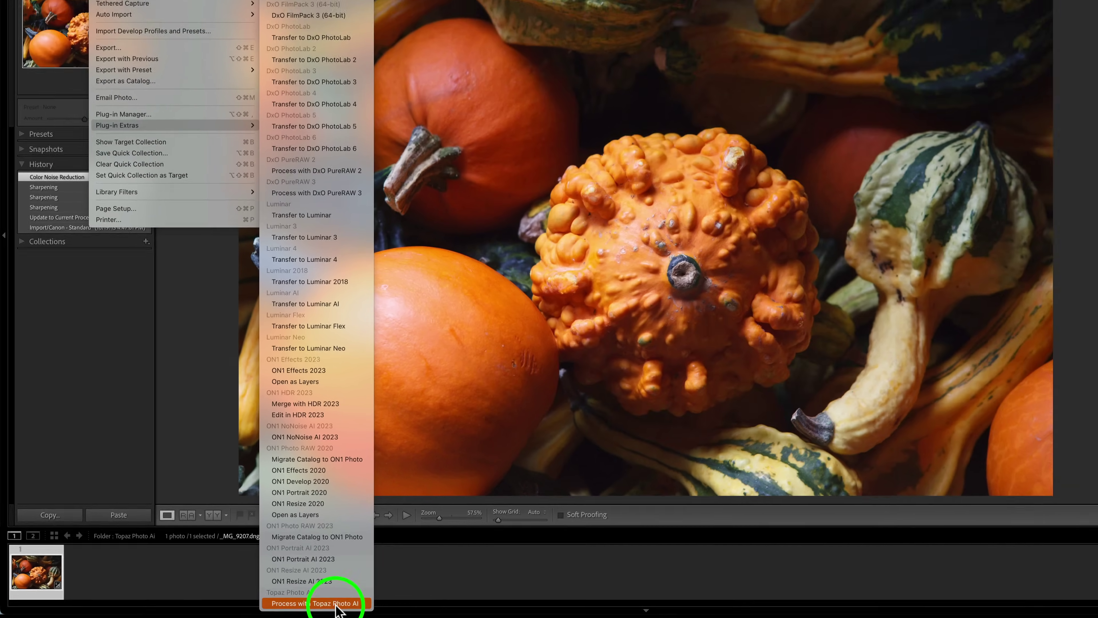
pyautogui.click(475, 591)
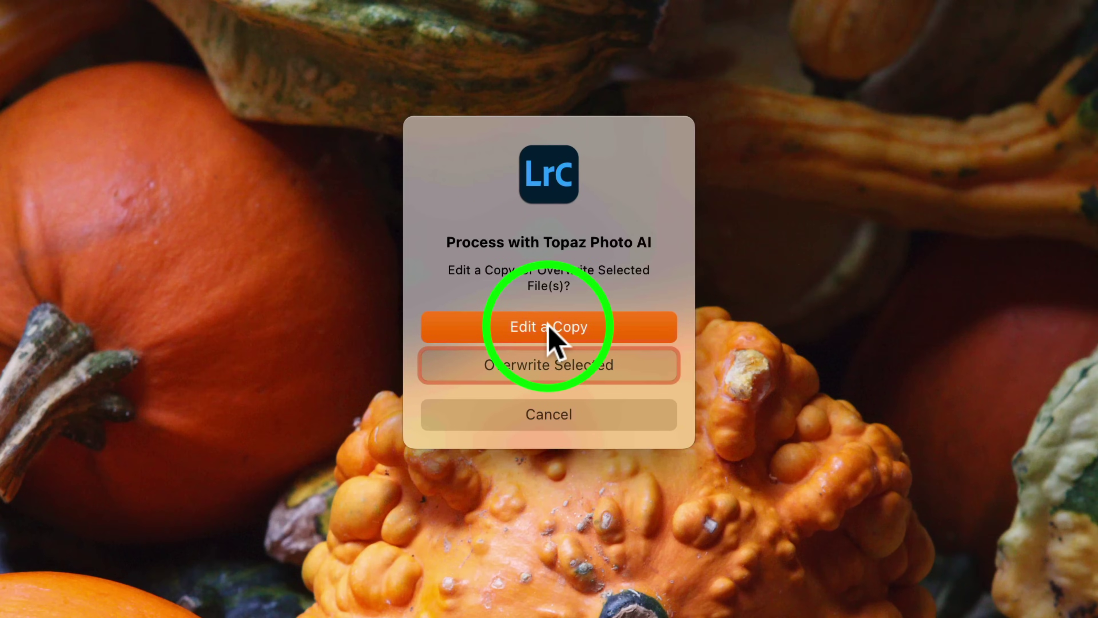
pyautogui.click(549, 326)
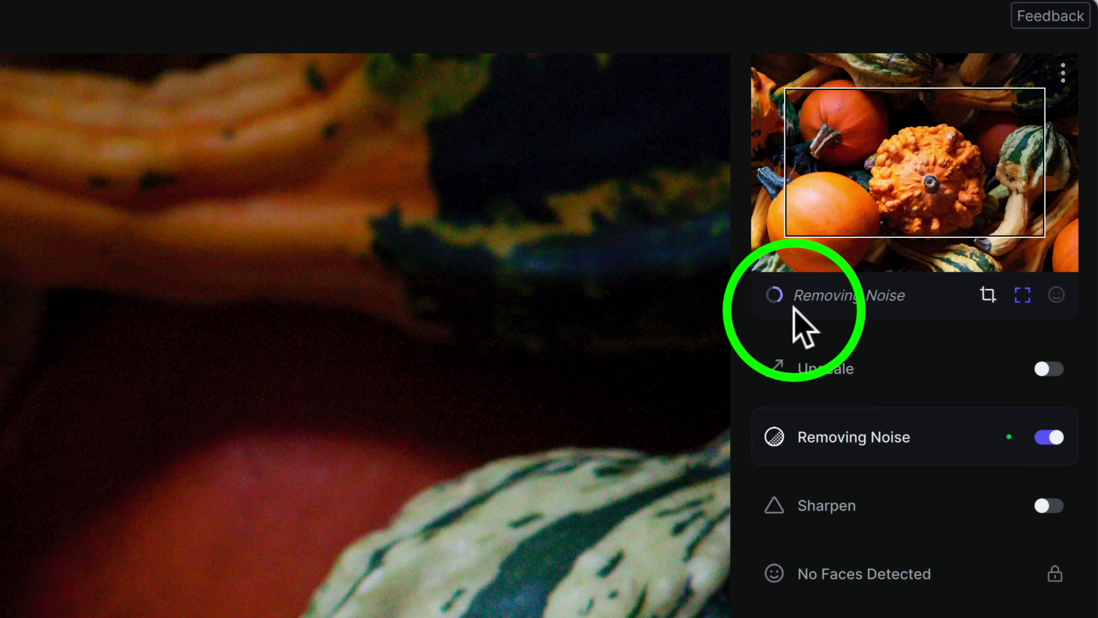
# Review Autopilot's detected noise settings and keep the preview at 100% while it re-renders.
pyautogui.click(990, 116)
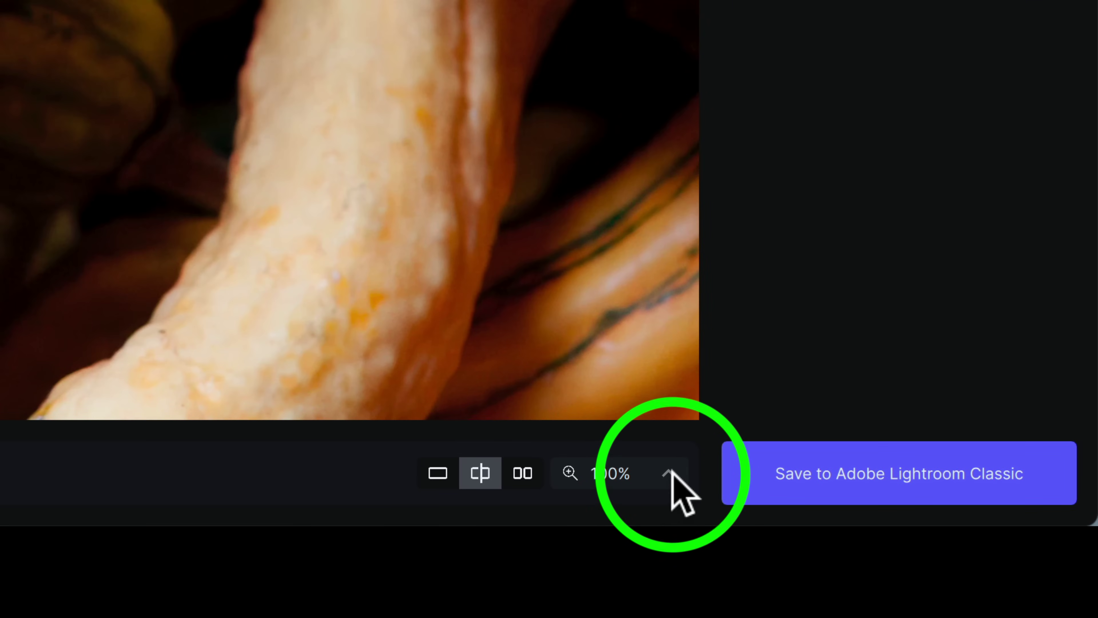
pyautogui.click(669, 472)
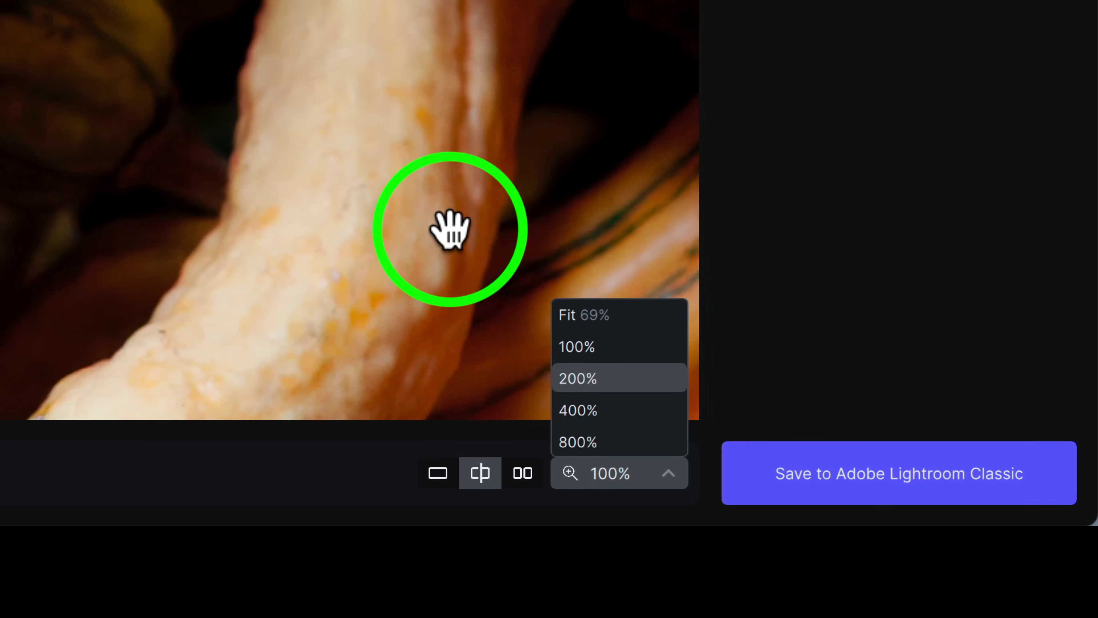
pyautogui.click(445, 220)
pyautogui.click(446, 221)
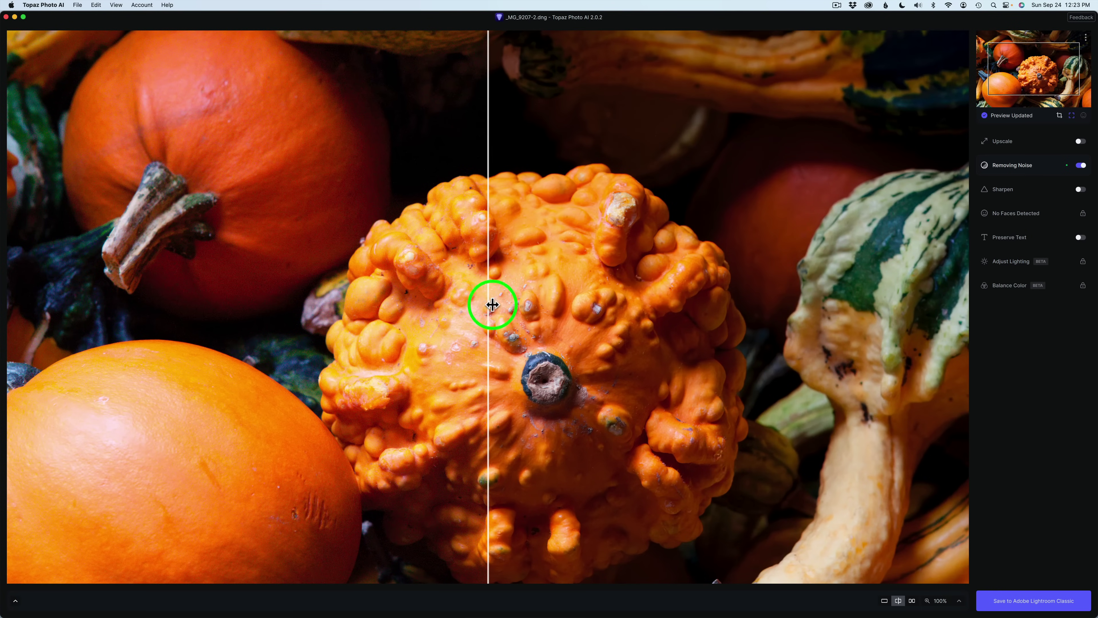
# Zoom the split before/after preview to 200% with the divider positioned across the warty gourd.
pyautogui.moveTo(498, 305); pyautogui.dragTo(354, 279)
pyautogui.click(959, 602)
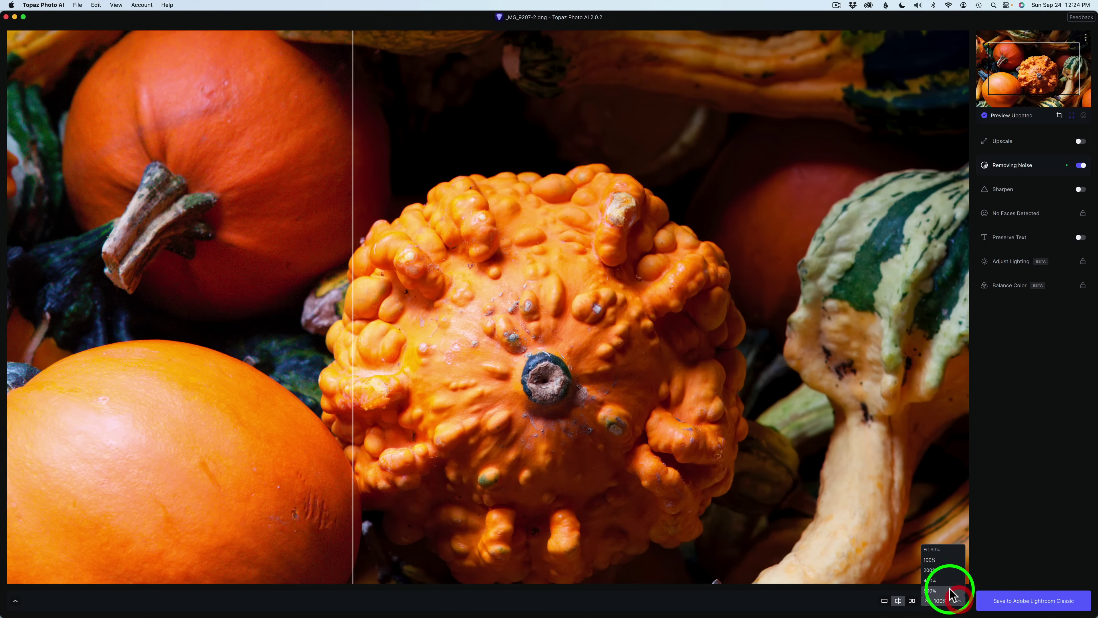
pyautogui.click(931, 569)
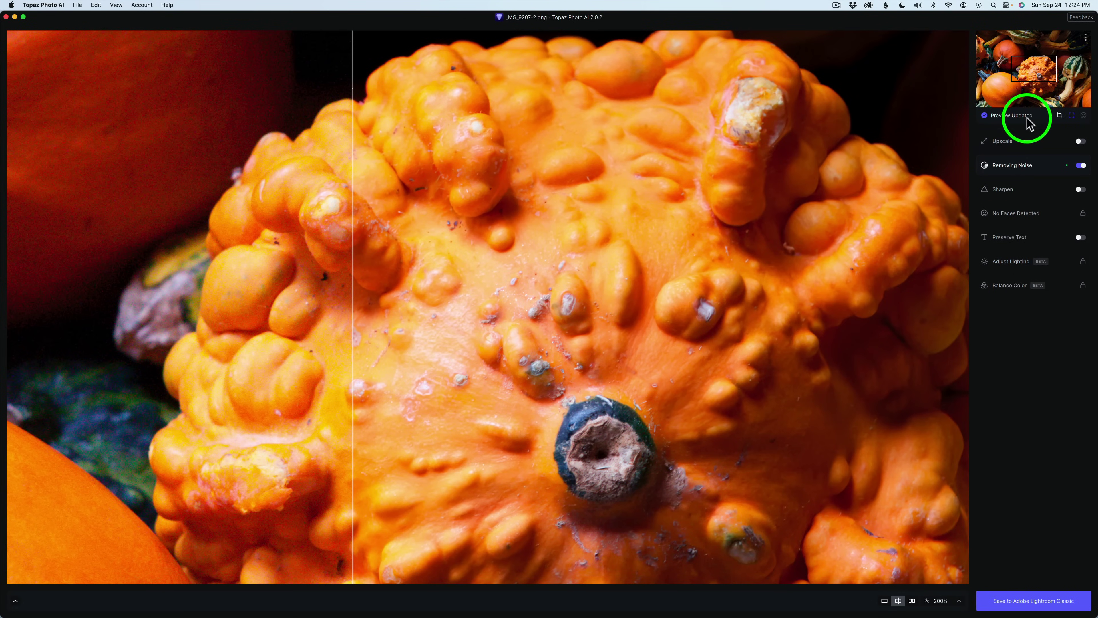
pyautogui.moveTo(349, 288); pyautogui.dragTo(436, 235)
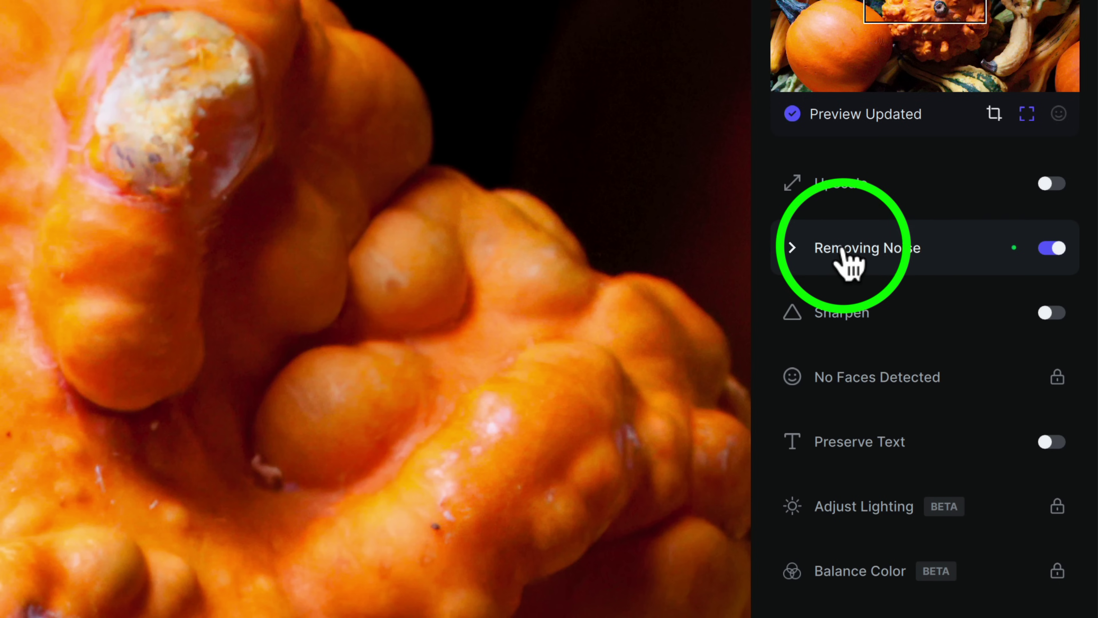
# Expand Remove Noise to show the RAW Normal v2 model, Strength 24 and Minor Deblur 12.
pyautogui.moveTo(796, 250)
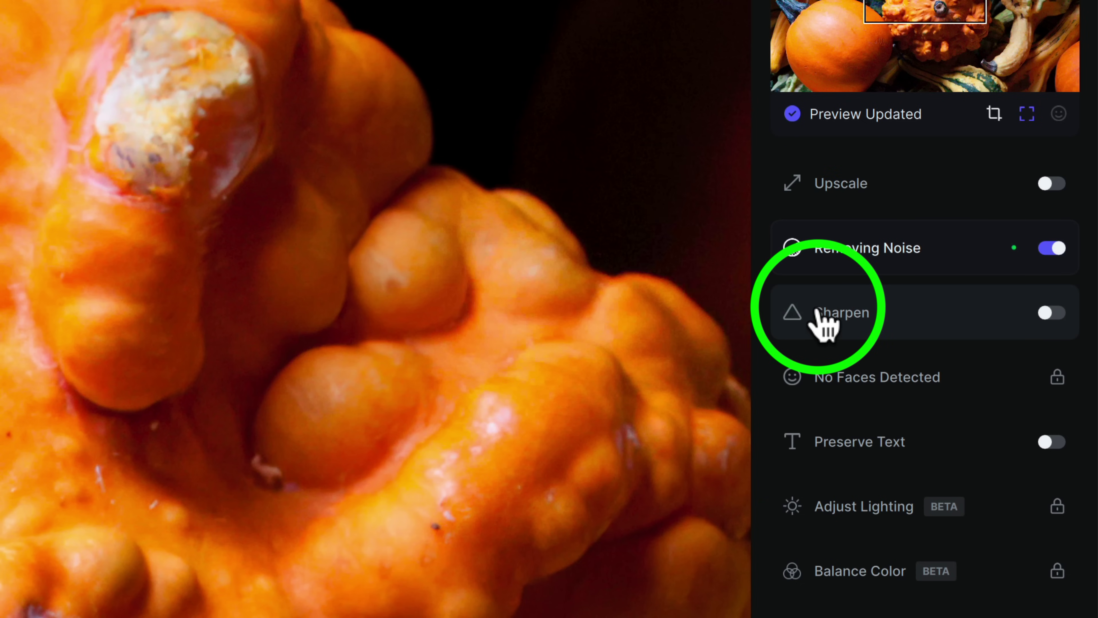
pyautogui.moveTo(793, 320)
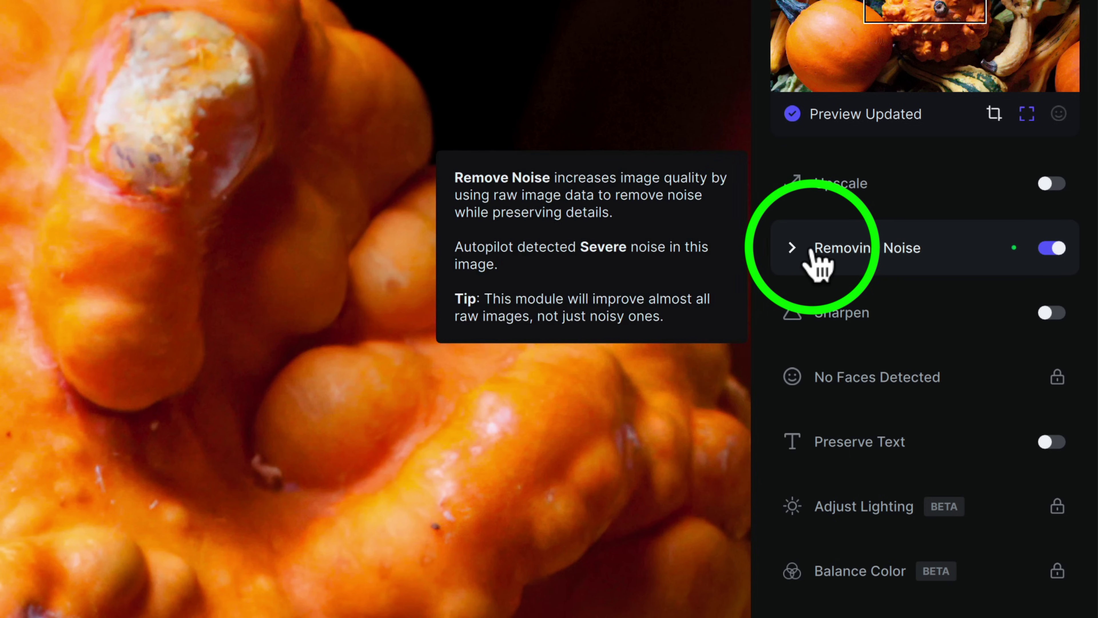
pyautogui.click(798, 250)
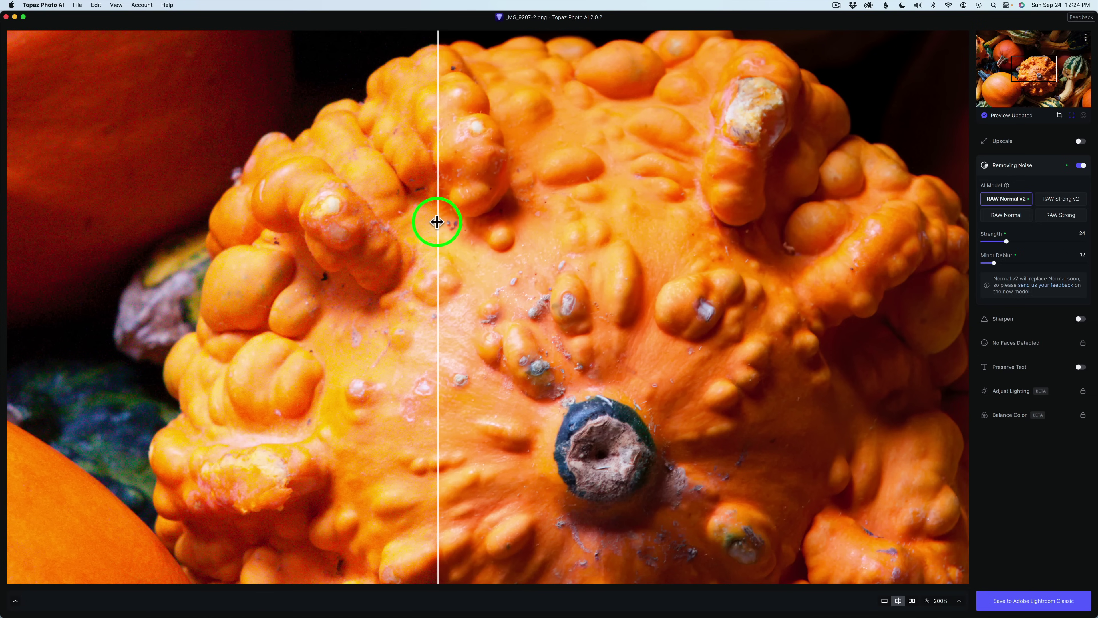
# Raise Minor Deblur to about 59 and settle on 52, sweeping the divider to compare sharpness.
pyautogui.moveTo(437, 221)
pyautogui.mouseDown()
pyautogui.moveTo(135, 191)
pyautogui.moveTo(443, 215)
pyautogui.mouseUp()
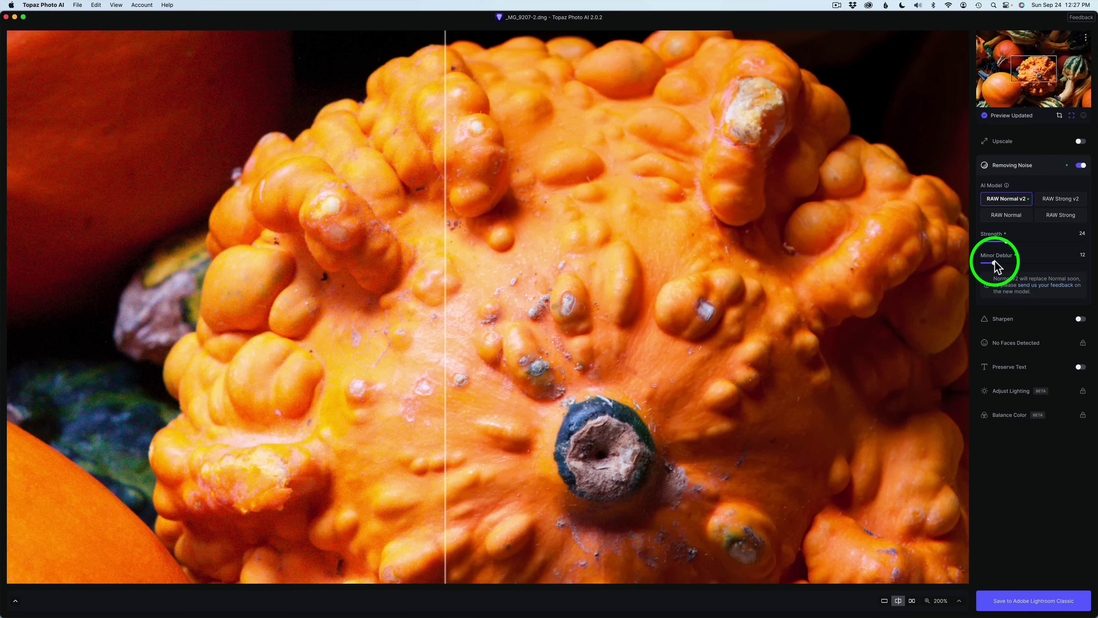
pyautogui.moveTo(994, 265); pyautogui.dragTo(1042, 265)
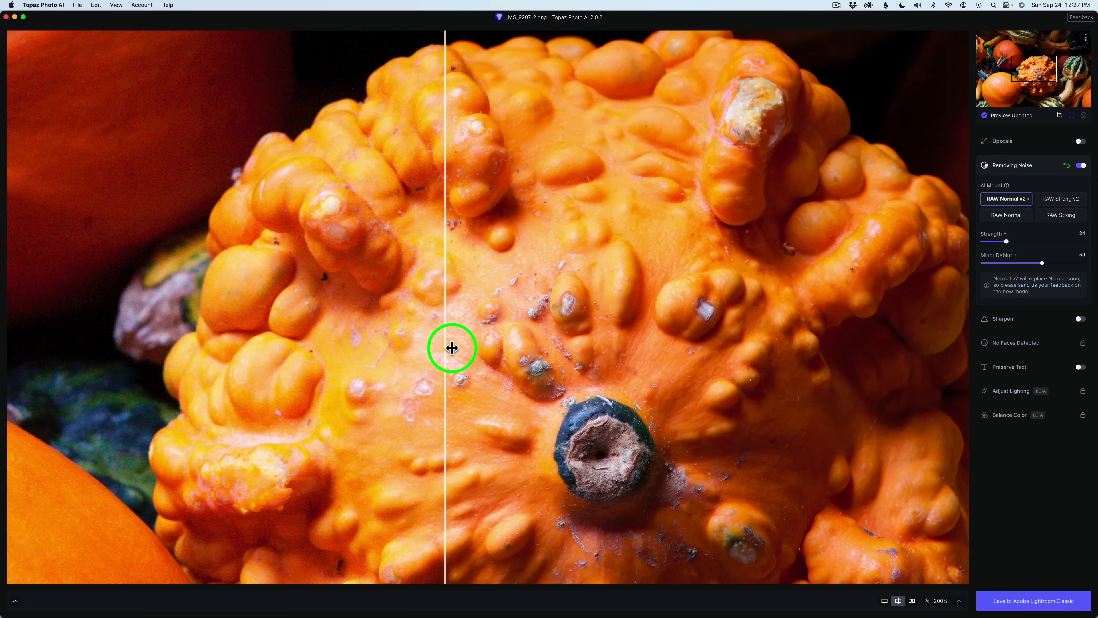
pyautogui.moveTo(444, 346); pyautogui.dragTo(331, 297)
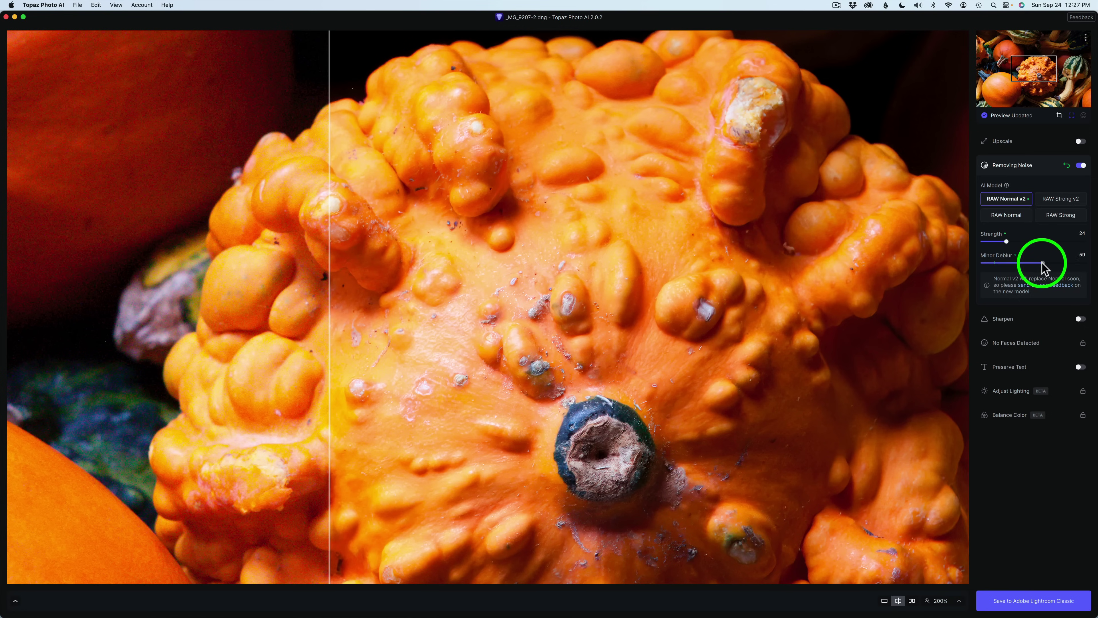
pyautogui.moveTo(1043, 263); pyautogui.dragTo(1035, 263)
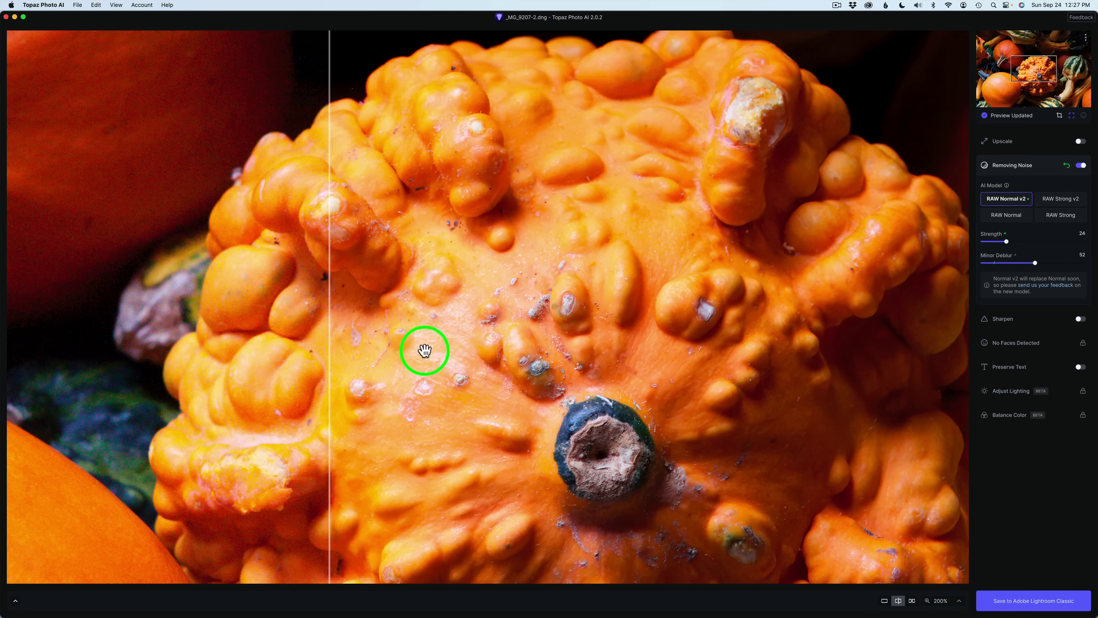
# Pan to the orange pumpkin and sweep the divider across it to compare original and denoised detail.
pyautogui.moveTo(329, 355); pyautogui.dragTo(429, 343)
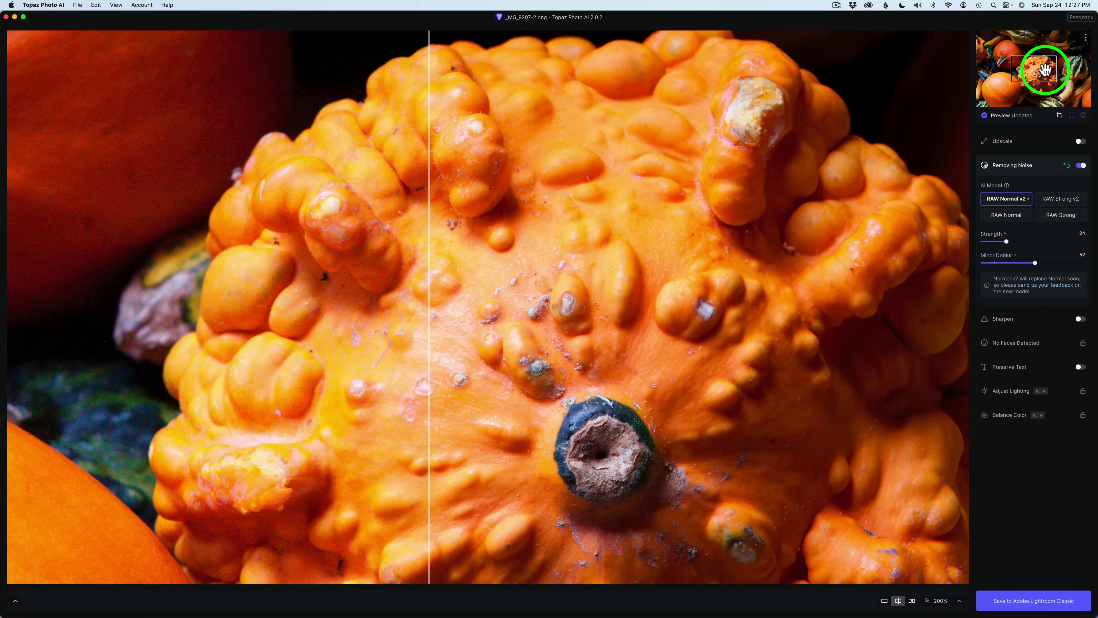
pyautogui.moveTo(1040, 69); pyautogui.dragTo(986, 44)
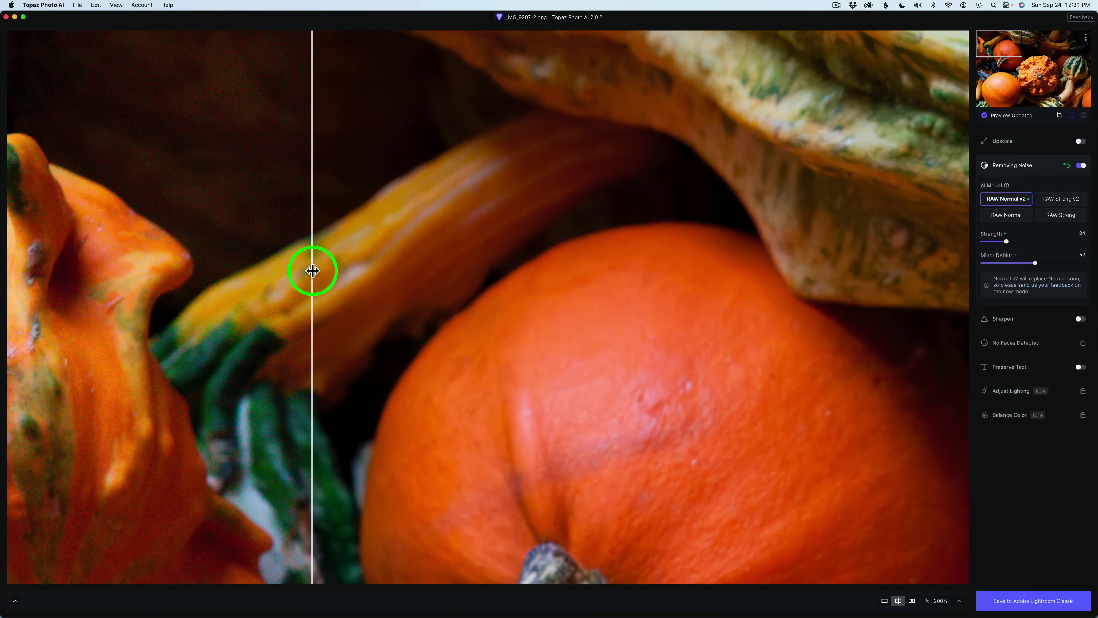
pyautogui.moveTo(312, 271); pyautogui.dragTo(723, 301)
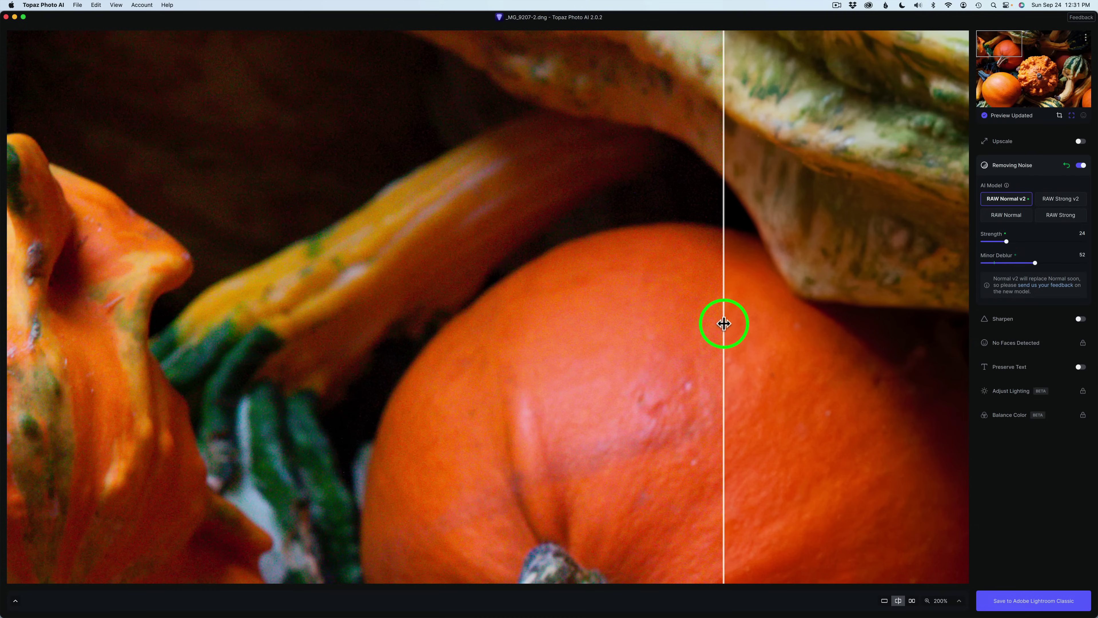
pyautogui.moveTo(723, 322); pyautogui.dragTo(242, 286)
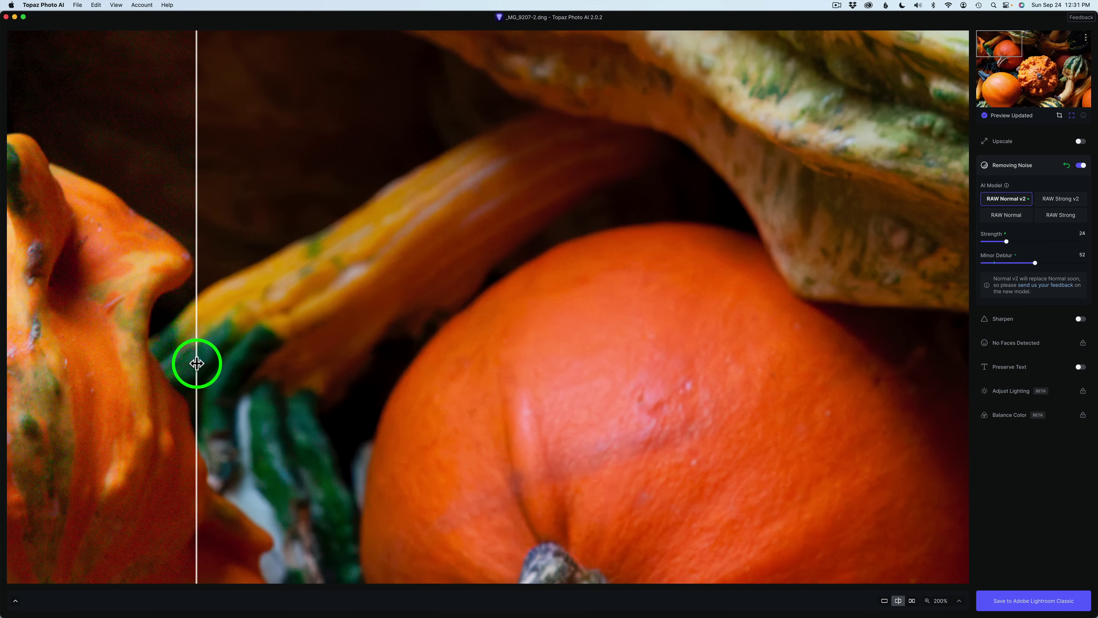
# Compare the left gourd, then pan back to the warty gourd and sweep the divider across it.
pyautogui.moveTo(199, 363); pyautogui.dragTo(534, 368)
pyautogui.moveTo(1012, 45); pyautogui.dragTo(1031, 72)
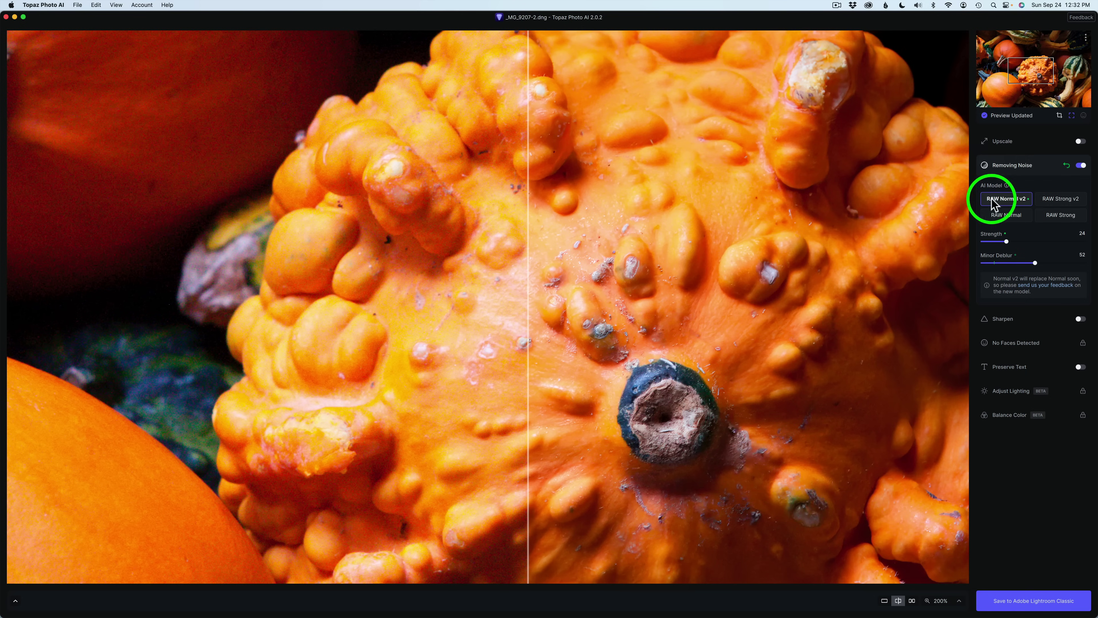
pyautogui.moveTo(525, 344); pyautogui.dragTo(179, 277)
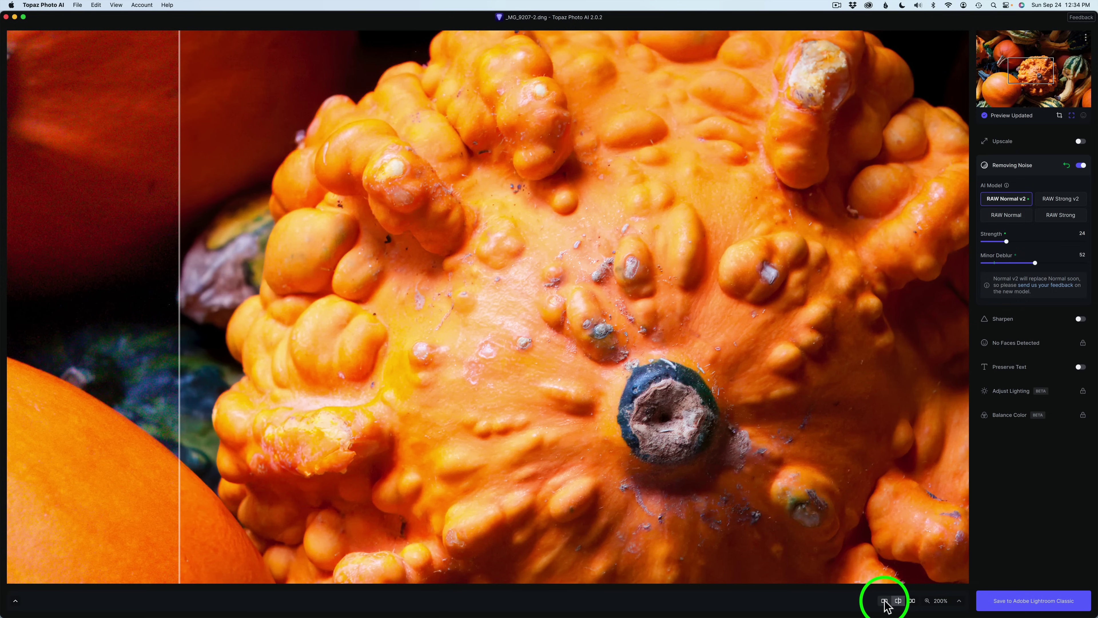
# Switch to single view and fit the whole photo in the preview at 69%.
pyautogui.click(885, 602)
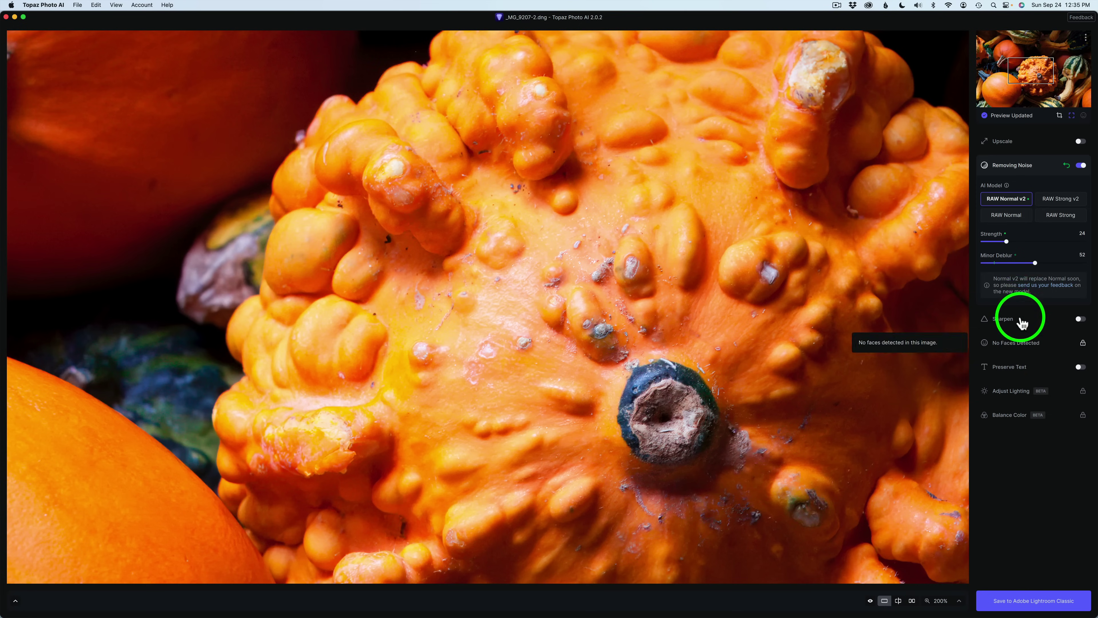
pyautogui.click(952, 600)
pyautogui.click(942, 551)
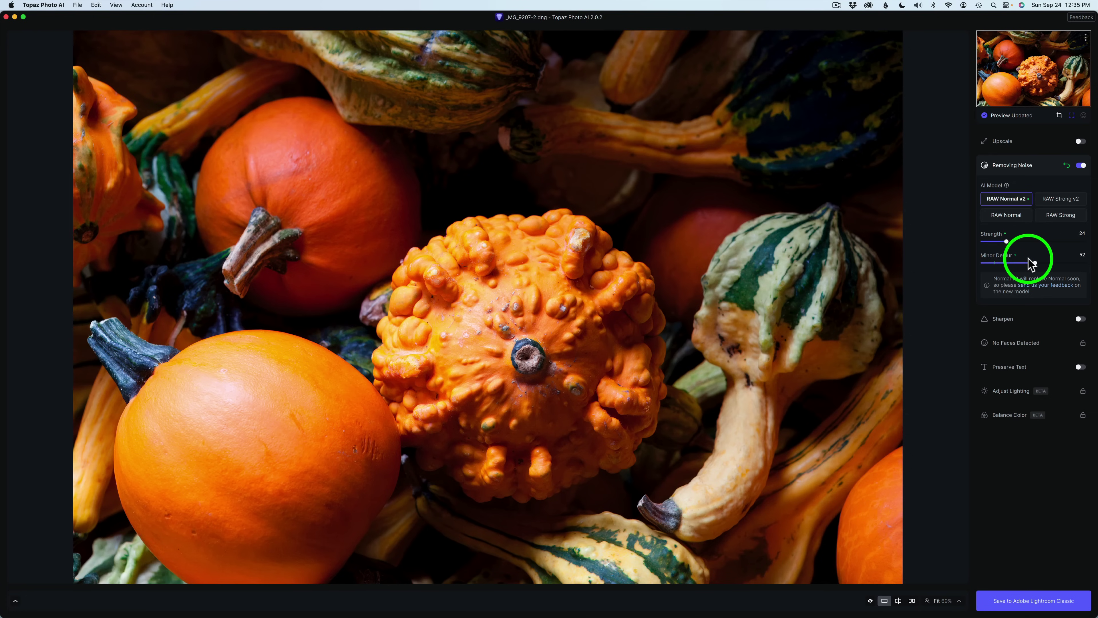
# Compare original and denoised photo in split and side-by-side views, ending on single view.
pyautogui.click(899, 601)
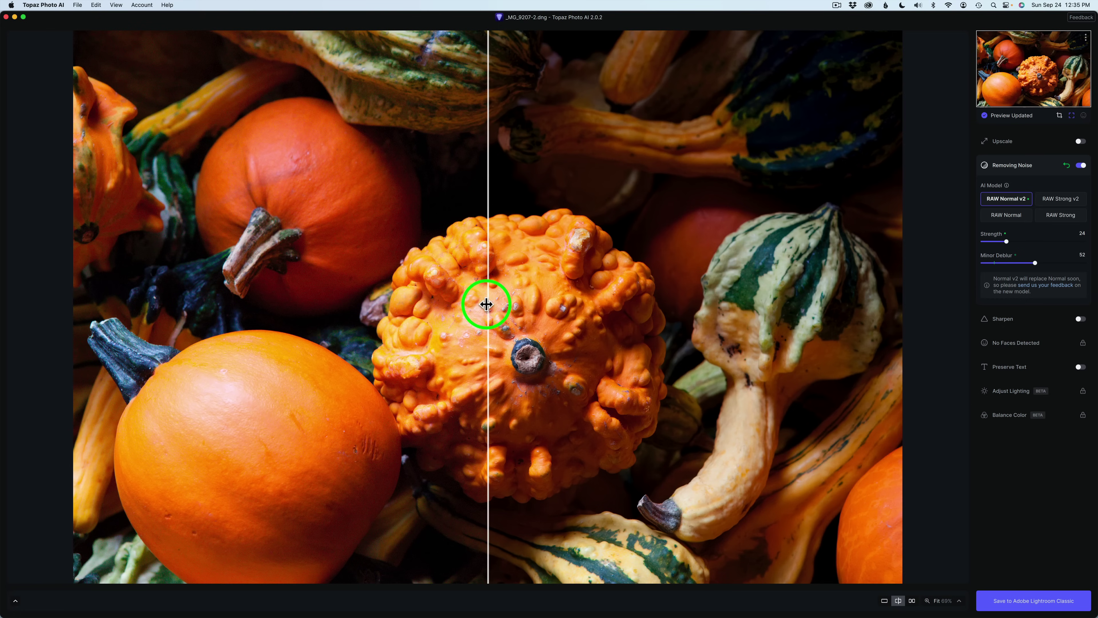
pyautogui.moveTo(487, 304); pyautogui.dragTo(464, 305)
pyautogui.click(911, 600)
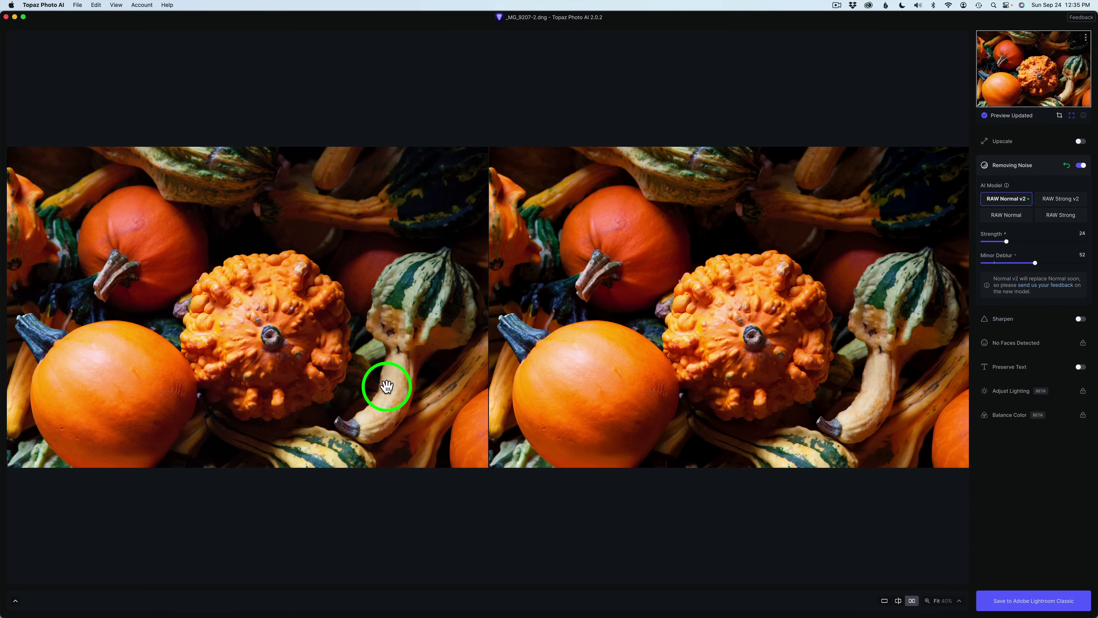
pyautogui.moveTo(623, 387); pyautogui.dragTo(775, 348)
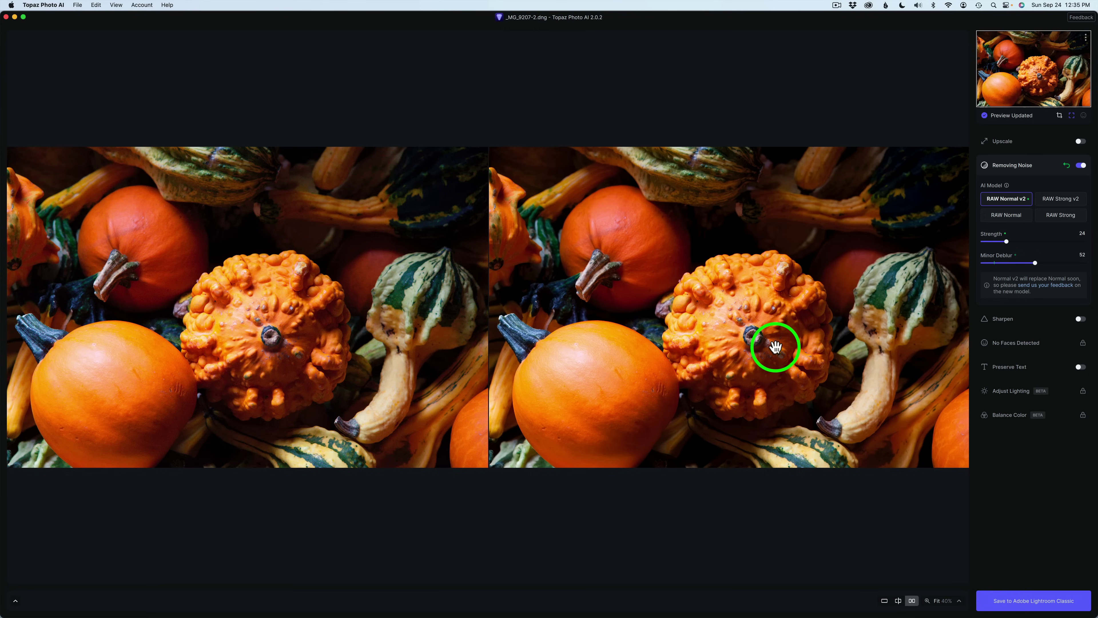
pyautogui.click(884, 600)
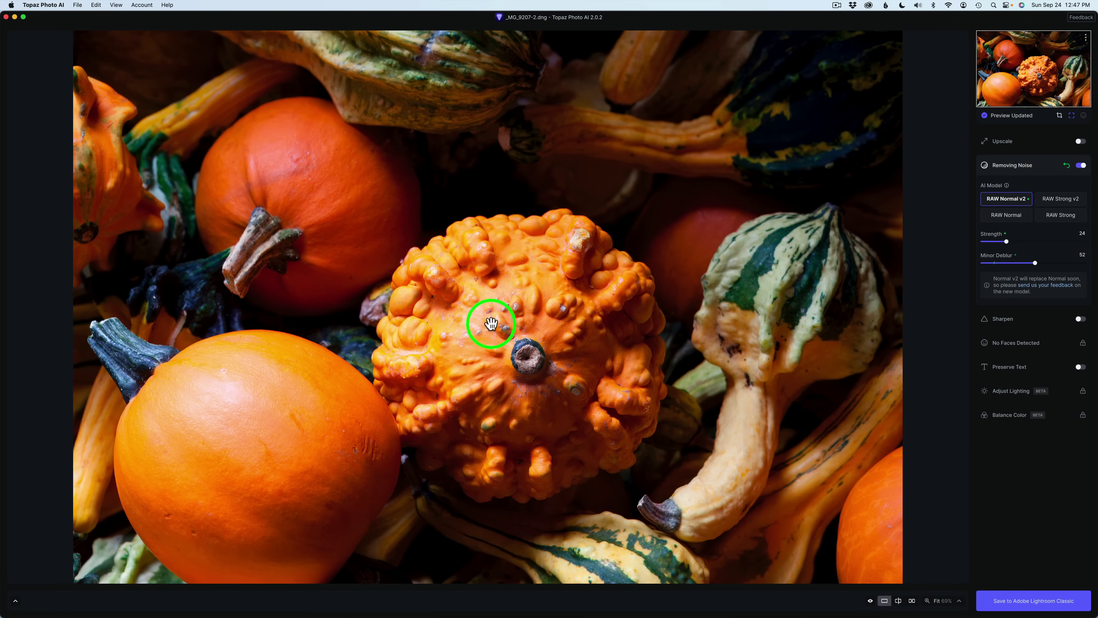
pyautogui.click(50, 4)
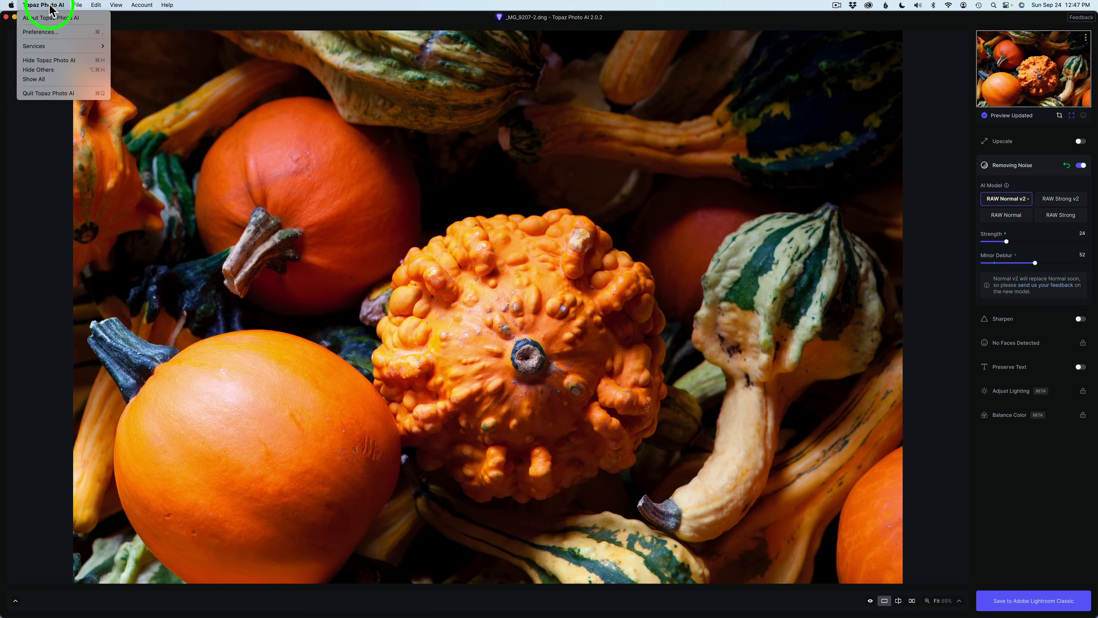
pyautogui.click(59, 32)
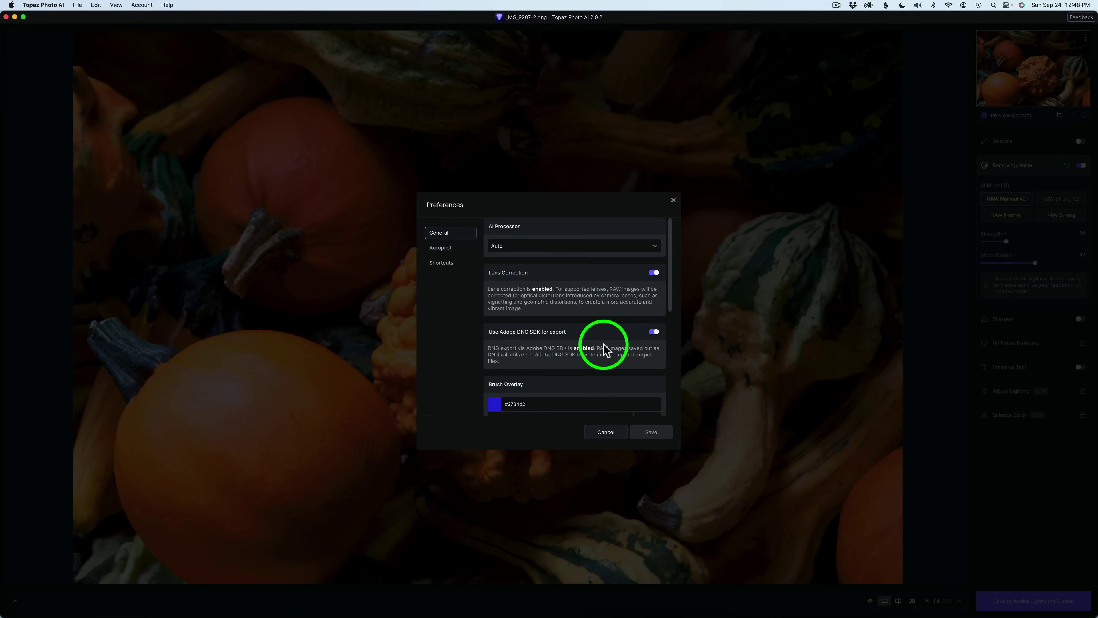
pyautogui.click(653, 333)
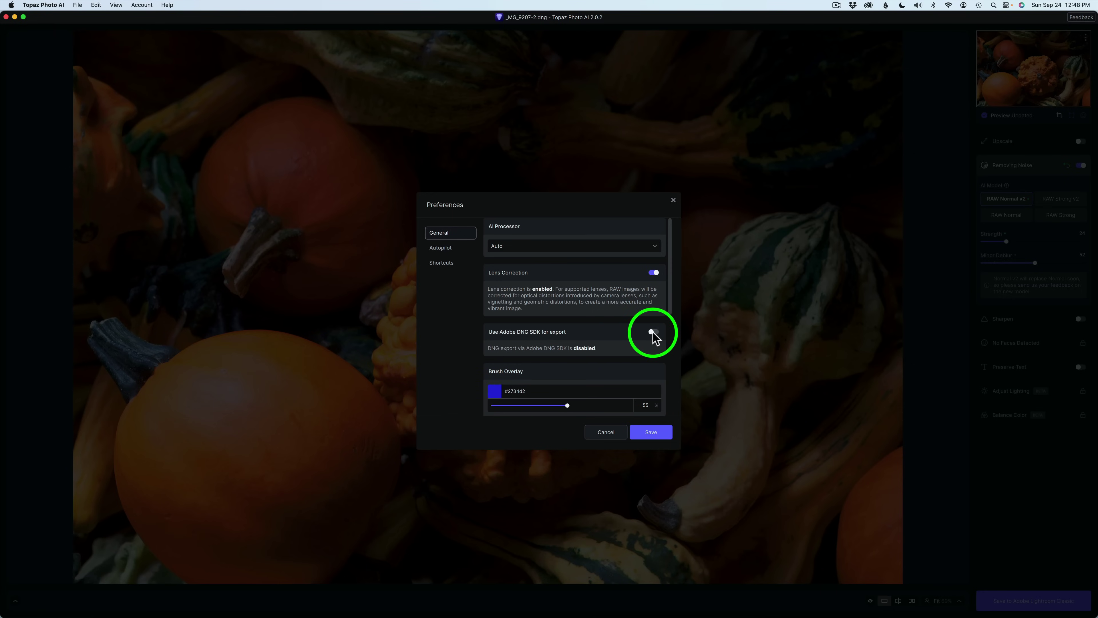
pyautogui.click(653, 332)
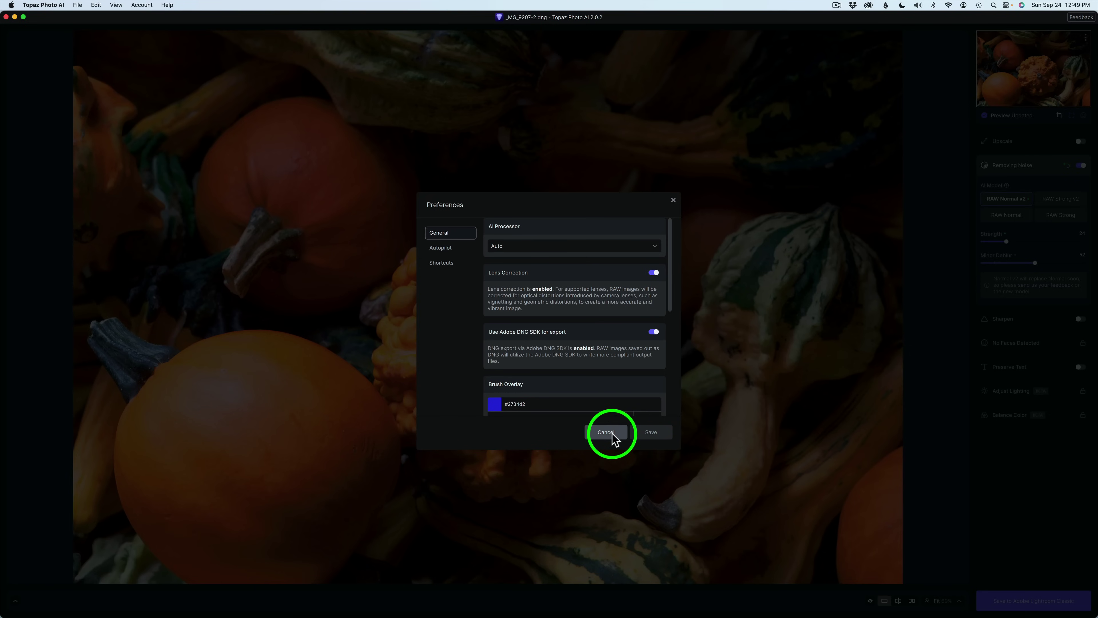
pyautogui.click(713, 346)
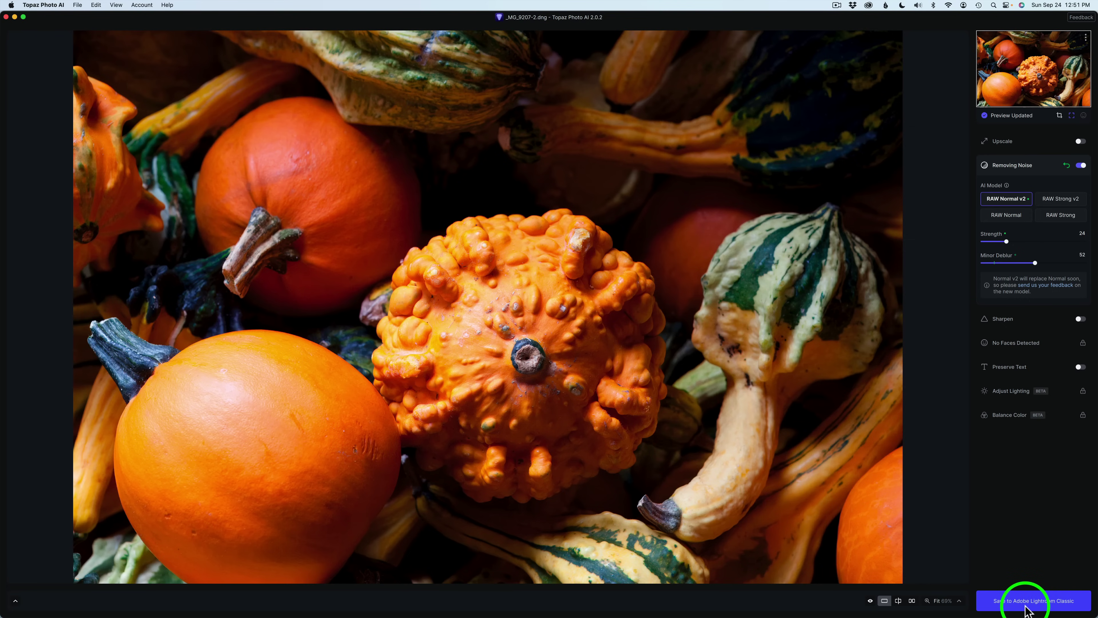
# Send the denoised gourd DNG from Topaz Photo AI back into Lightroom Classic.
pyautogui.click(1047, 600)
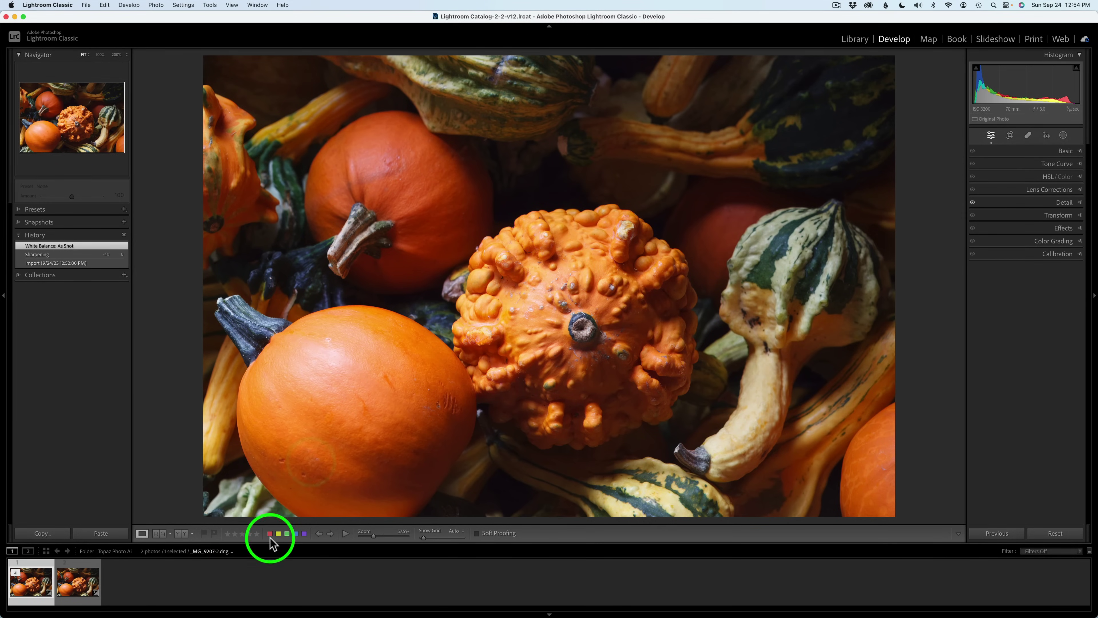
# Review the History of both gourd photos in the filmstrip, then switch to the Library module.
pyautogui.click(80, 585)
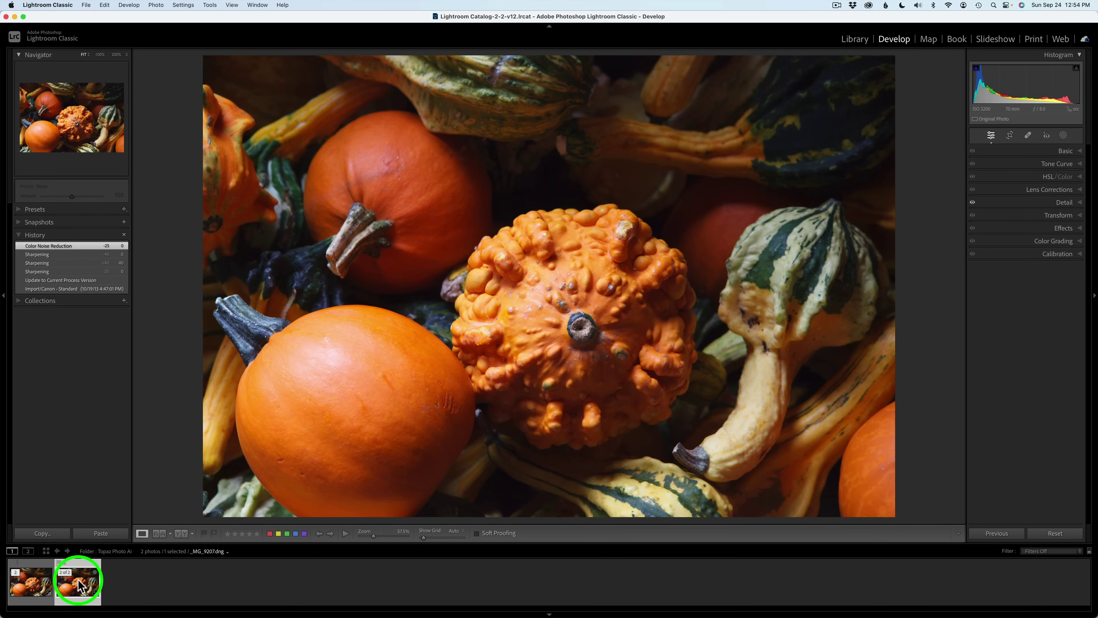
pyautogui.click(36, 585)
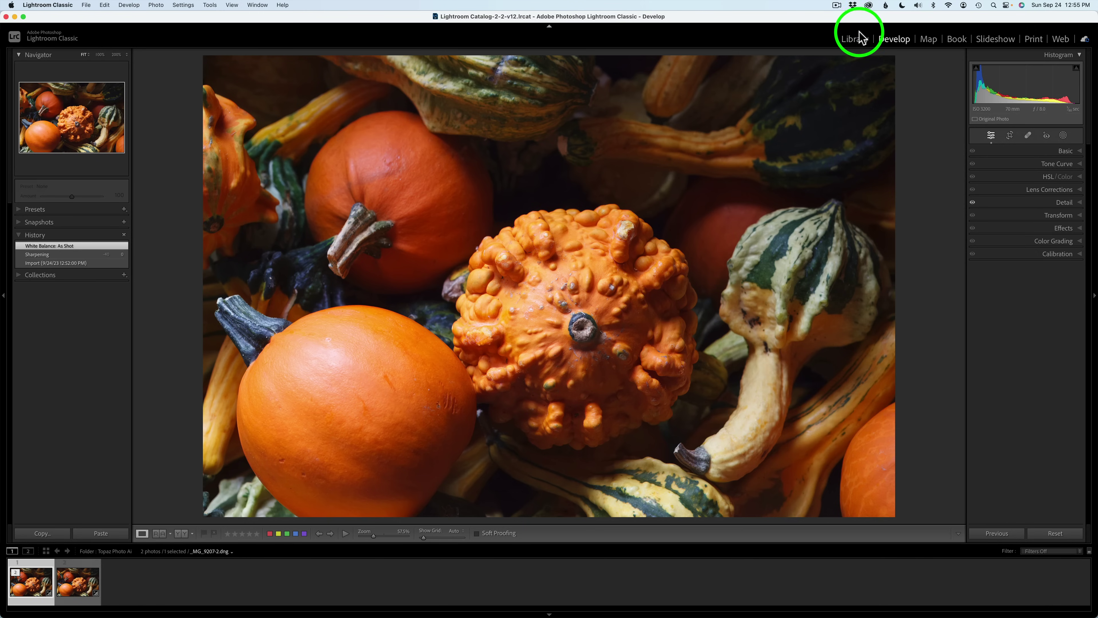
pyautogui.click(855, 39)
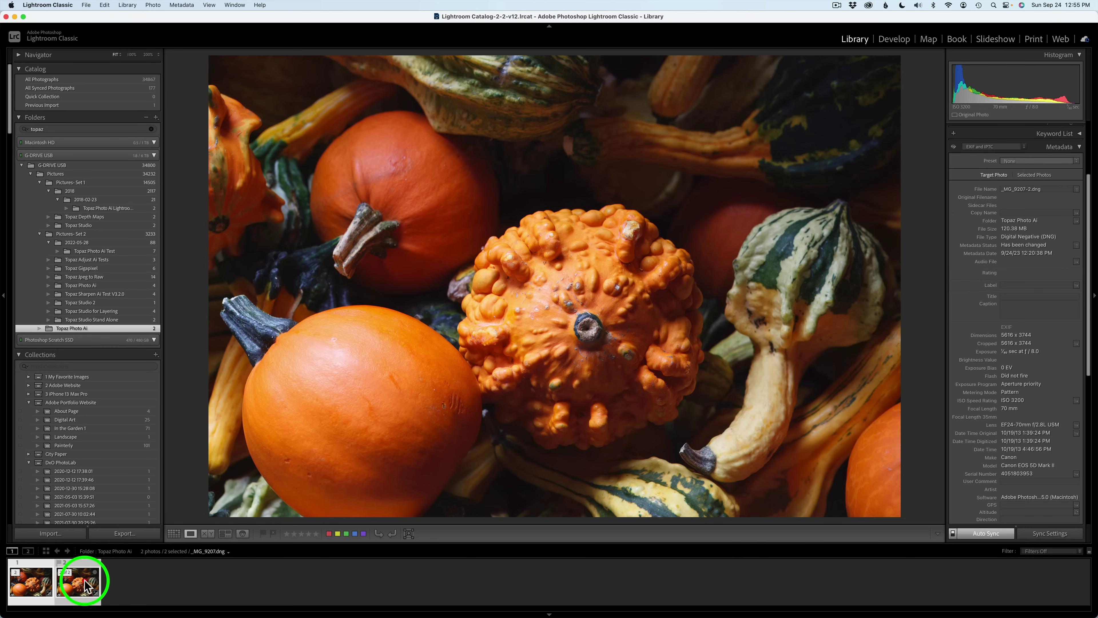
# Show both gourd photos in Survey view with side panels hidden and Lights Out dimming the surroundings.
pyautogui.click(226, 534)
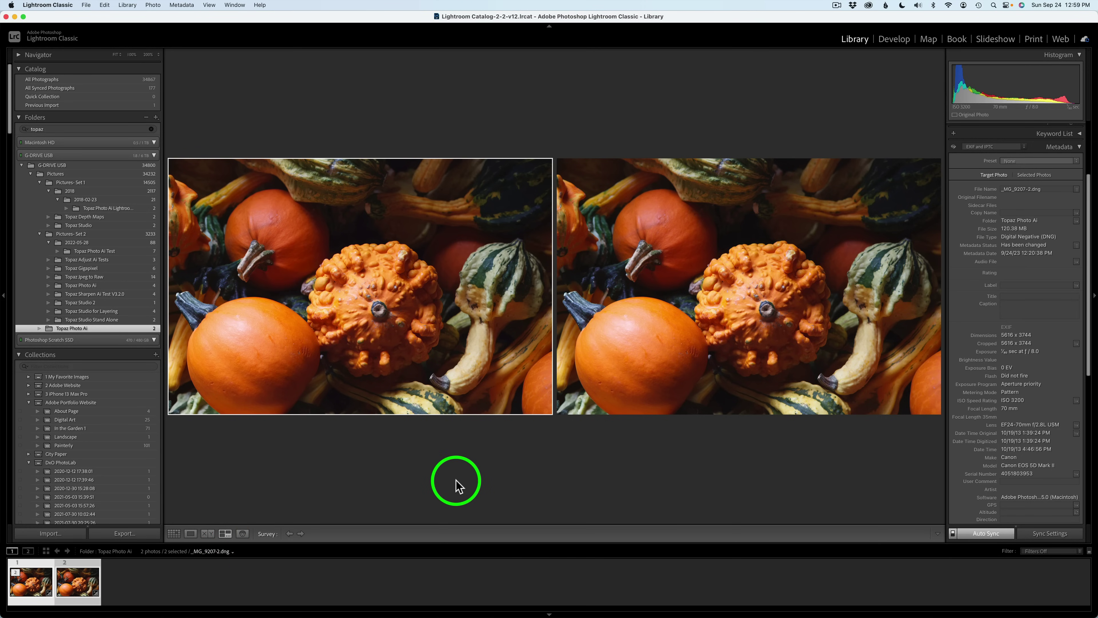
pyautogui.hotkey('shift', 'Tab')
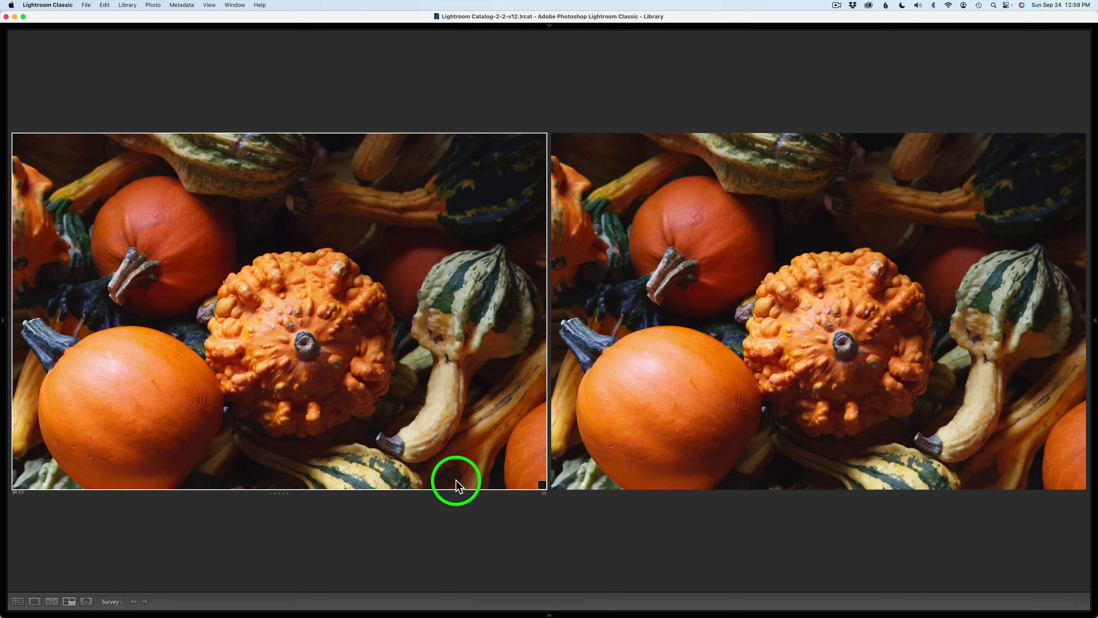
pyautogui.press('l')
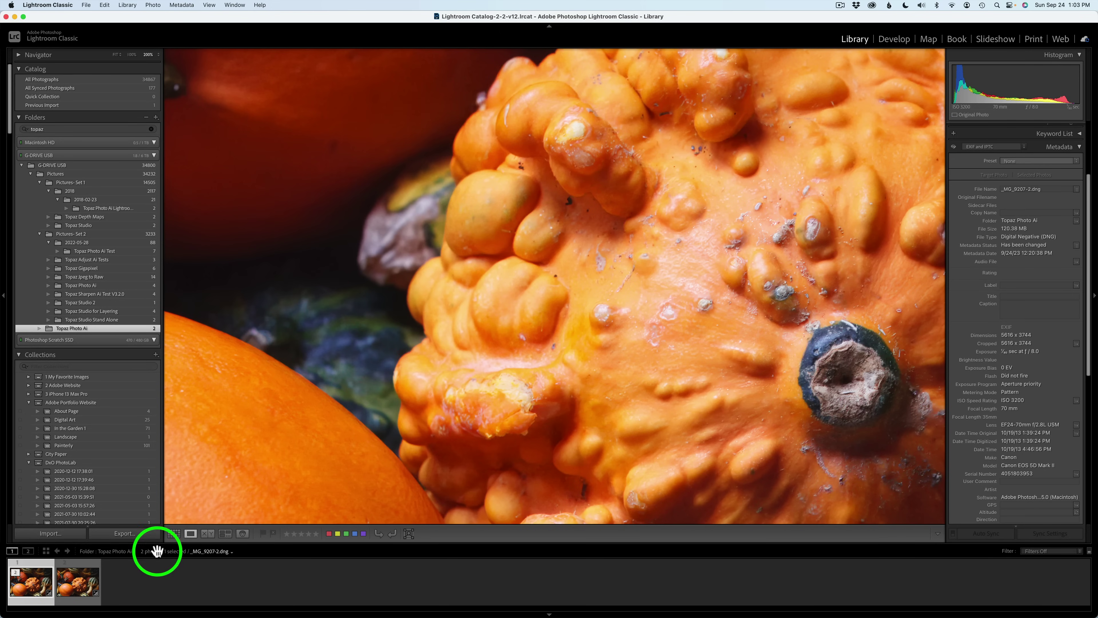
# Compare _MG_9207.dng against the denoised _MG_9207-2.dng, then fit the whole photo with all panels hidden.
pyautogui.click(82, 585)
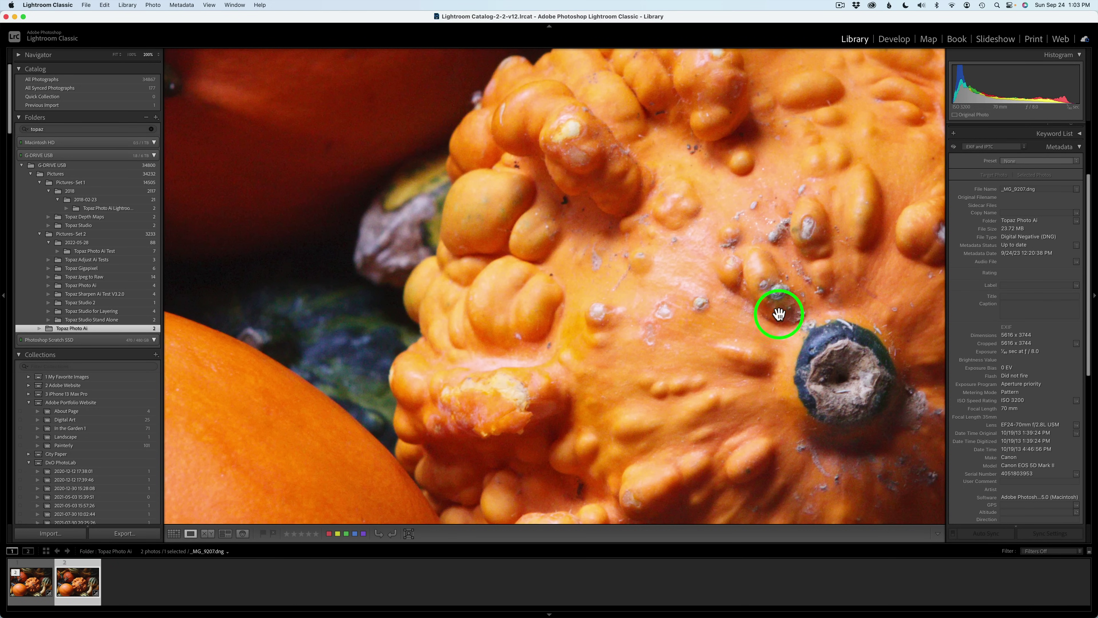
pyautogui.click(37, 587)
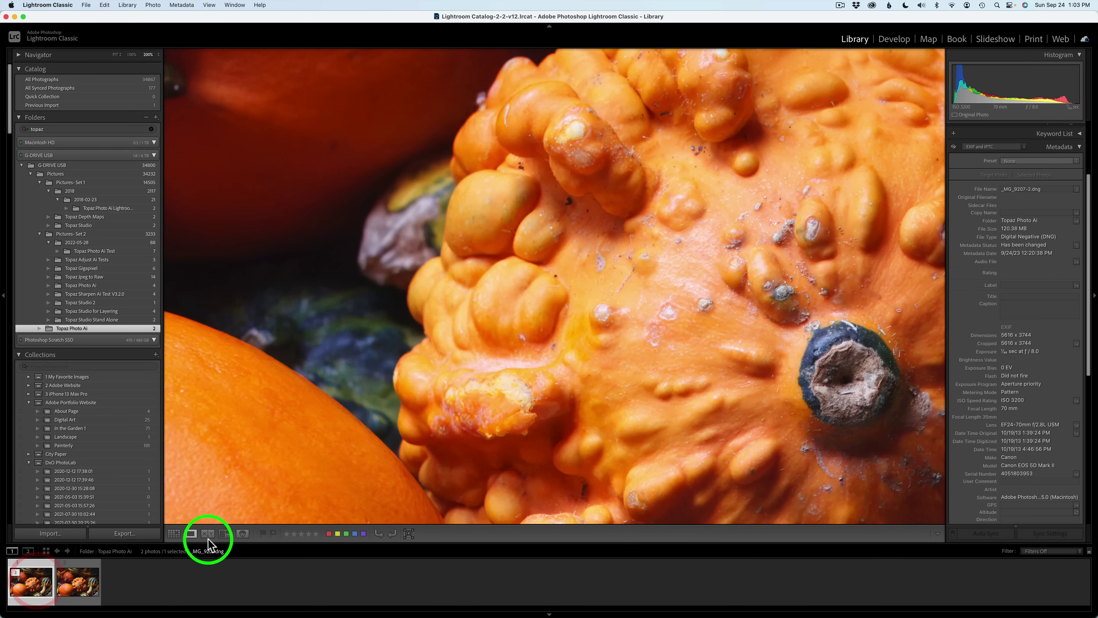
pyautogui.click(663, 337)
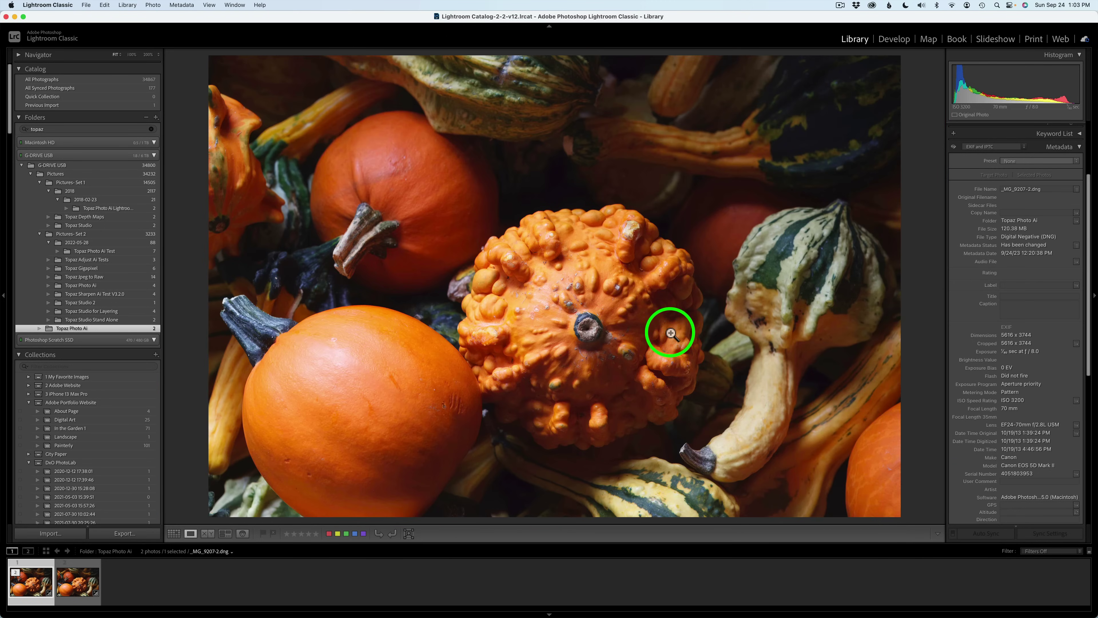
pyautogui.hotkey('shift', 'Tab')
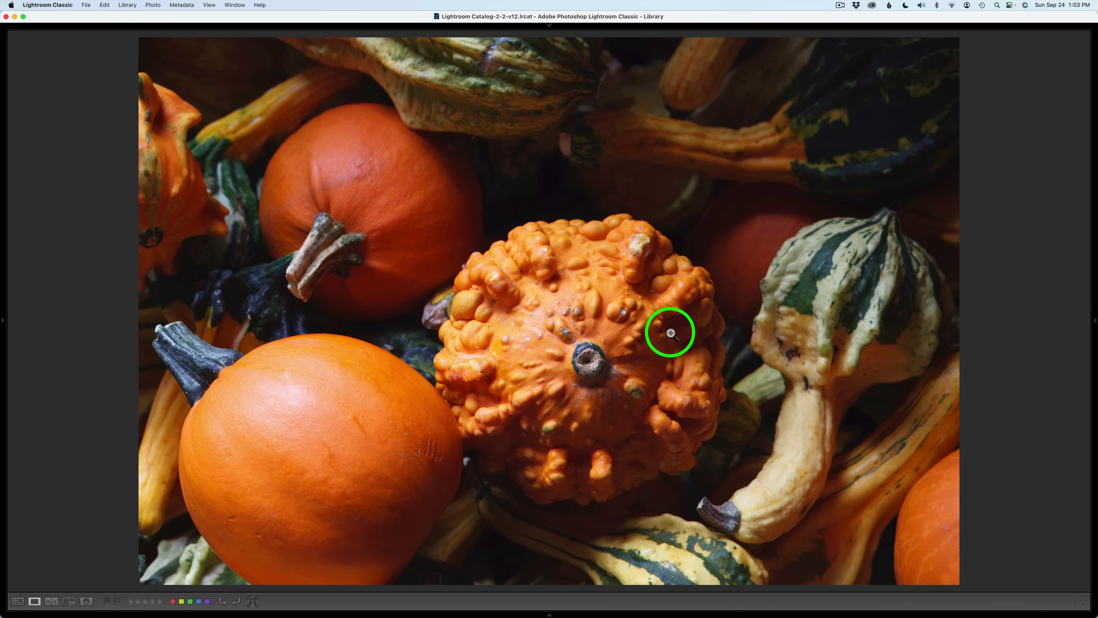